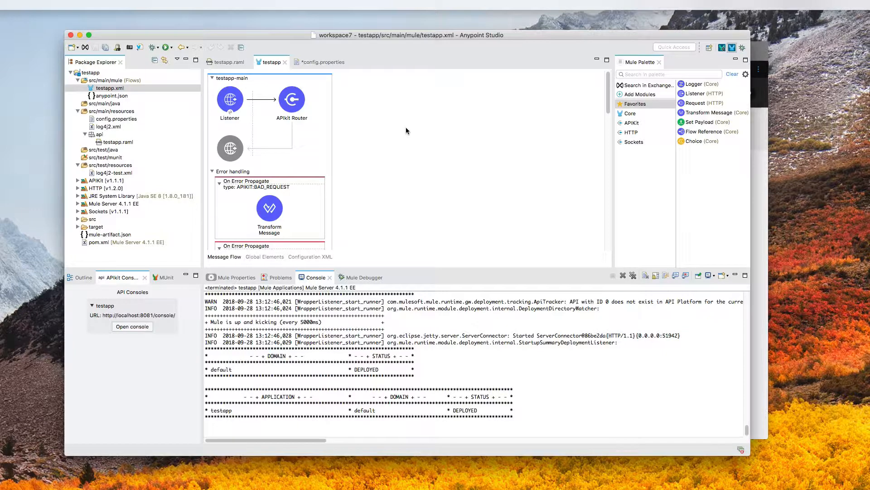
- Inspect the APIkit Router in the testapp flow
{"action": "left_click", "coordinate": [307, 120]}
{"action": "left_click", "coordinate": [367, 129]}
{"action": "scroll", "coordinate": [357, 141], "scroll_direction": "down", "scroll_amount": 5}
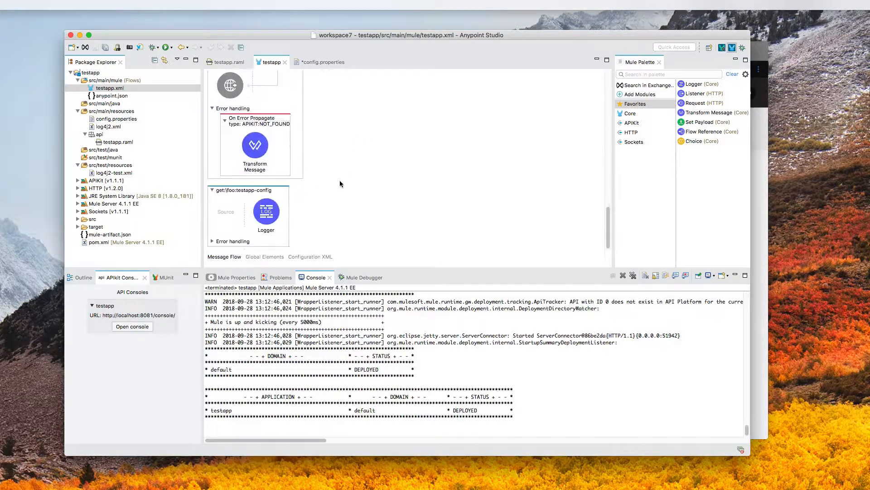
- Open testapp.raml and review its /foo get resource definition
{"action": "double_click", "coordinate": [118, 142]}
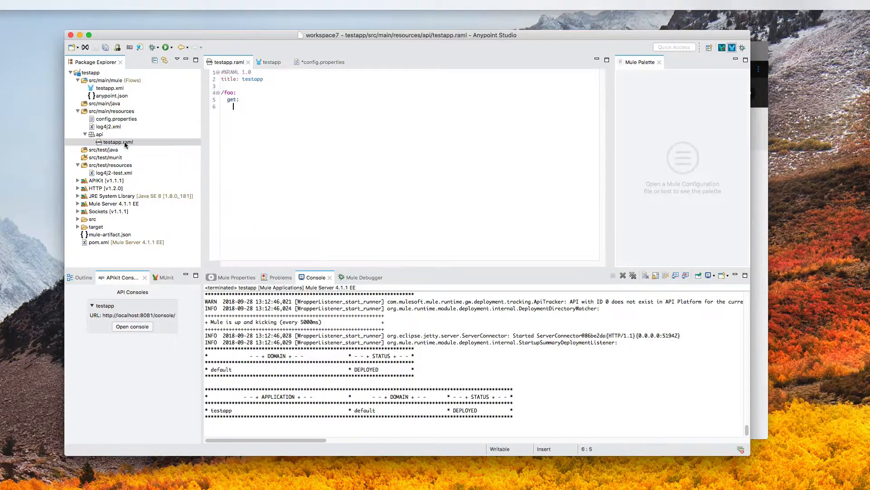
{"action": "left_click_drag", "start_coordinate": [285, 121], "coordinate": [213, 75]}
{"action": "left_click", "coordinate": [269, 126]}
{"action": "left_click", "coordinate": [755, 135]}
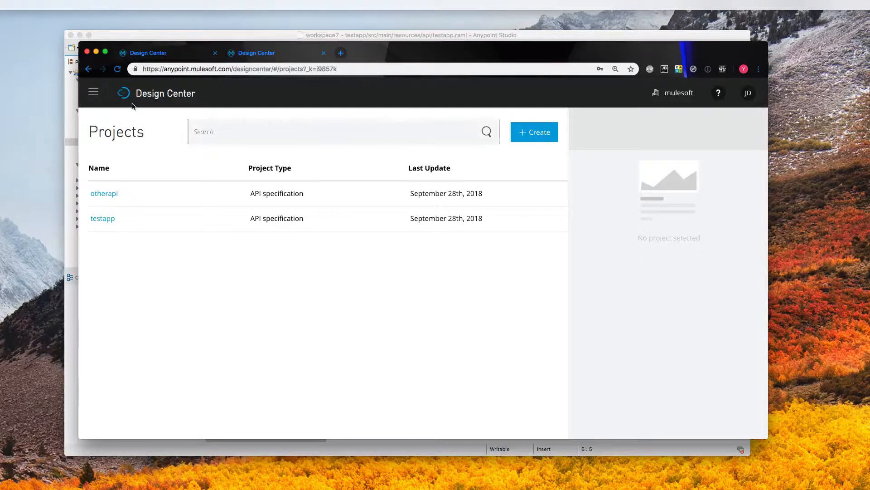
- Open the testapp project, publish it to Exchange, and view its version 1.0.0 asset page
{"action": "left_click", "coordinate": [110, 220]}
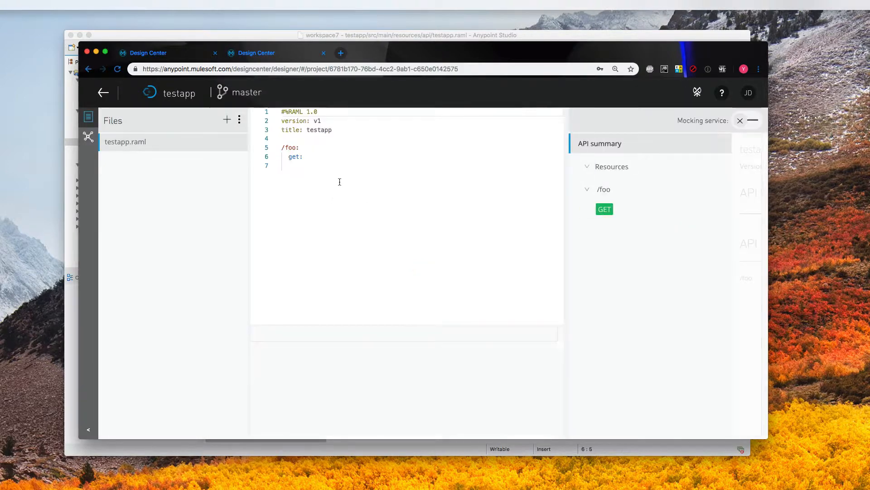
{"action": "left_click_drag", "start_coordinate": [339, 181], "coordinate": [224, 85]}
{"action": "left_click", "coordinate": [316, 164]}
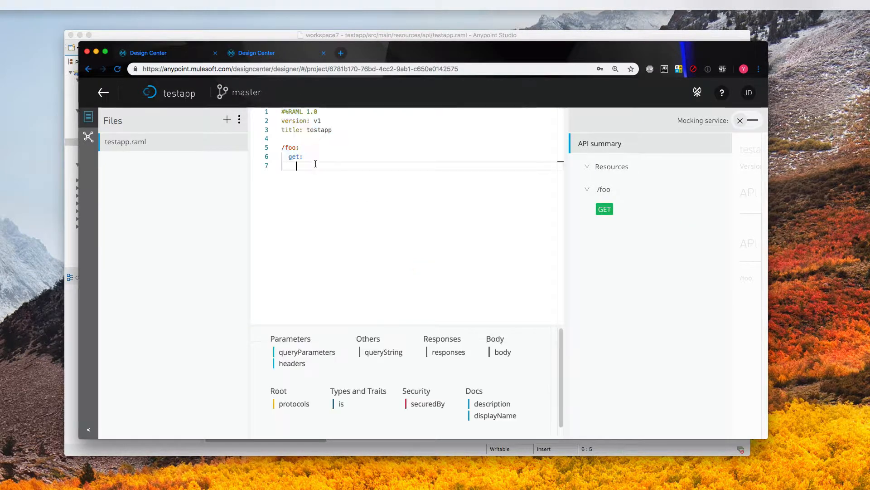
{"action": "left_click", "coordinate": [699, 93]}
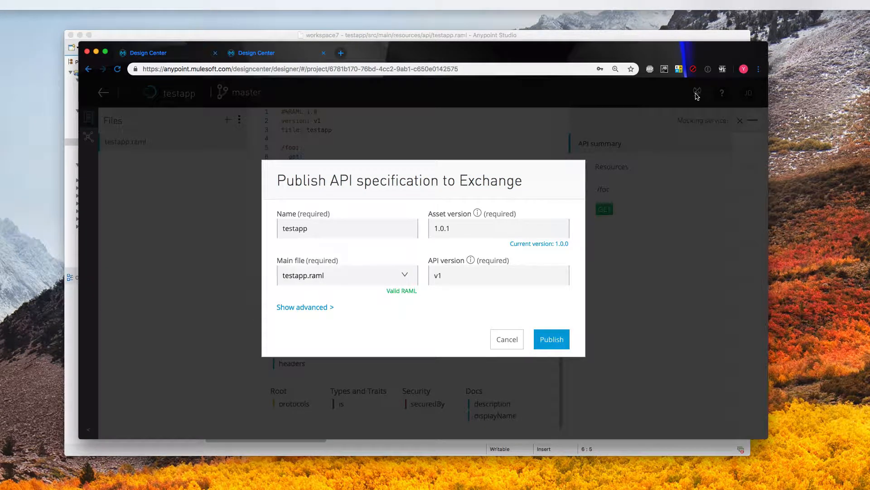
{"action": "left_click", "coordinate": [536, 245]}
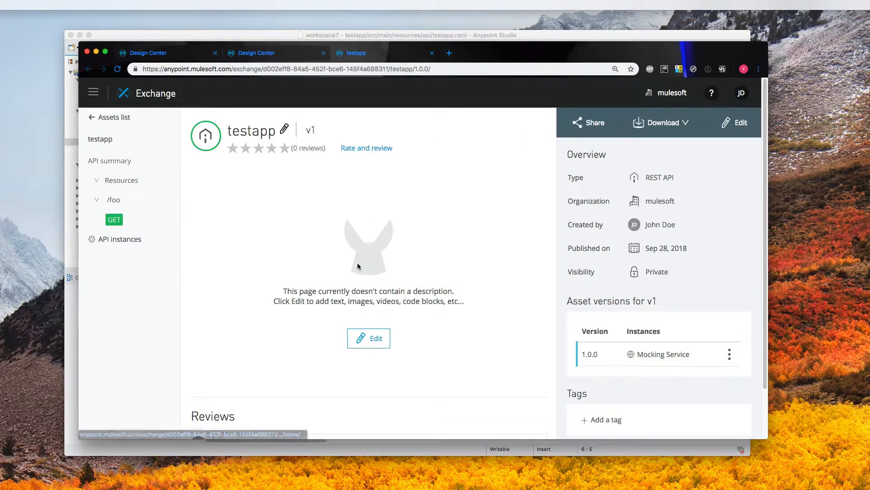
- Return to the Exchange assets list, then bring Anypoint Studio back to the front
{"action": "scroll", "coordinate": [588, 294], "scroll_direction": "down", "scroll_amount": 3}
{"action": "scroll", "coordinate": [592, 327], "scroll_direction": "up", "scroll_amount": 3}
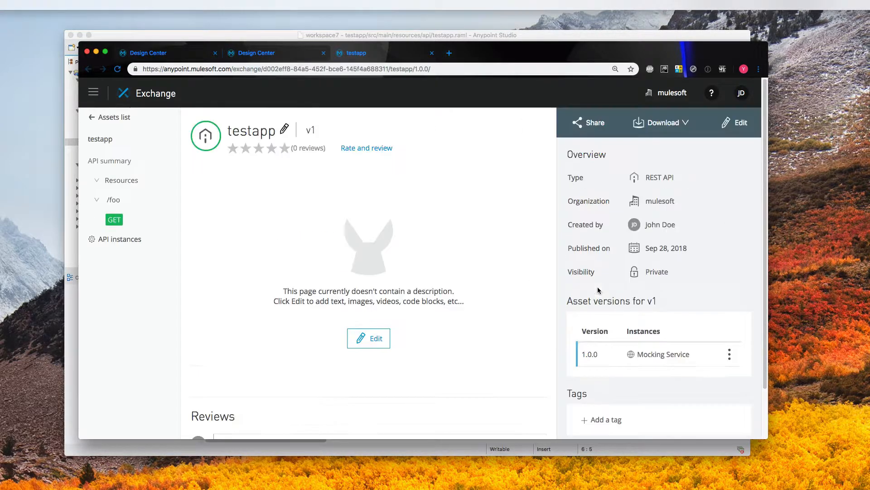
{"action": "left_click", "coordinate": [91, 117]}
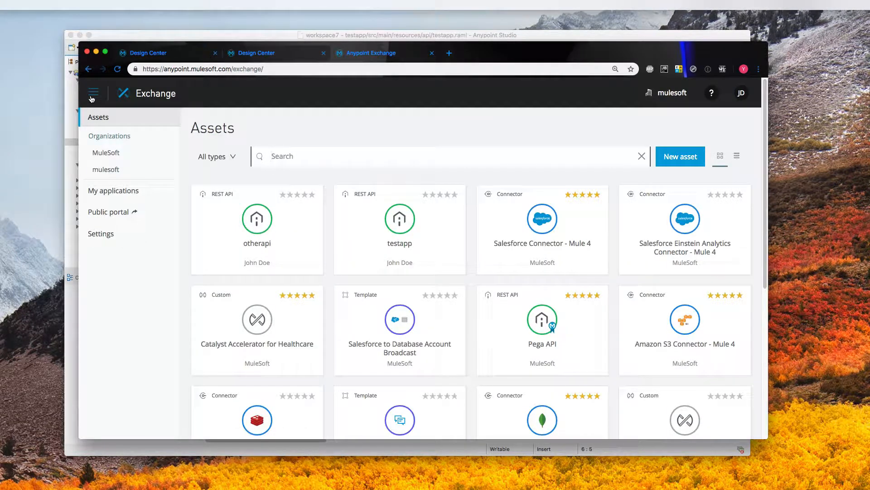
{"action": "left_click", "coordinate": [363, 34]}
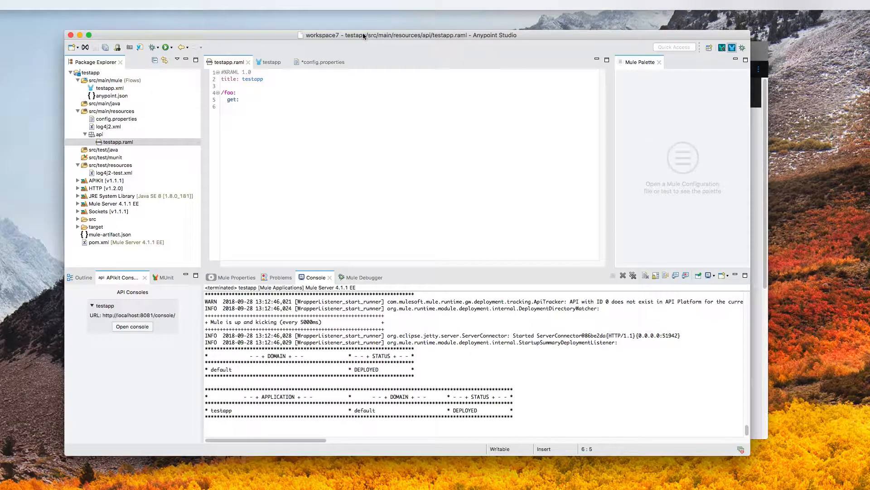
- In testapp.xml Global Elements, confirm the API Autodiscovery API Id is ${api.id}
{"action": "double_click", "coordinate": [123, 89]}
{"action": "left_click", "coordinate": [258, 257]}
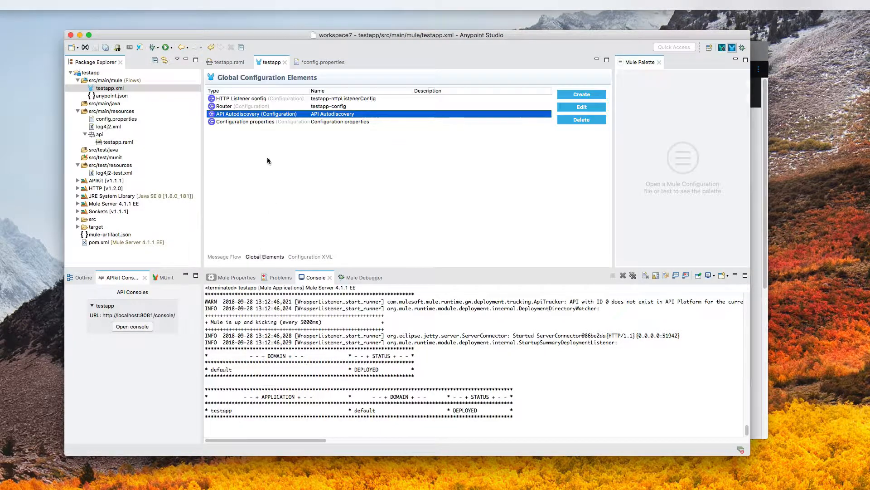
{"action": "double_click", "coordinate": [251, 115]}
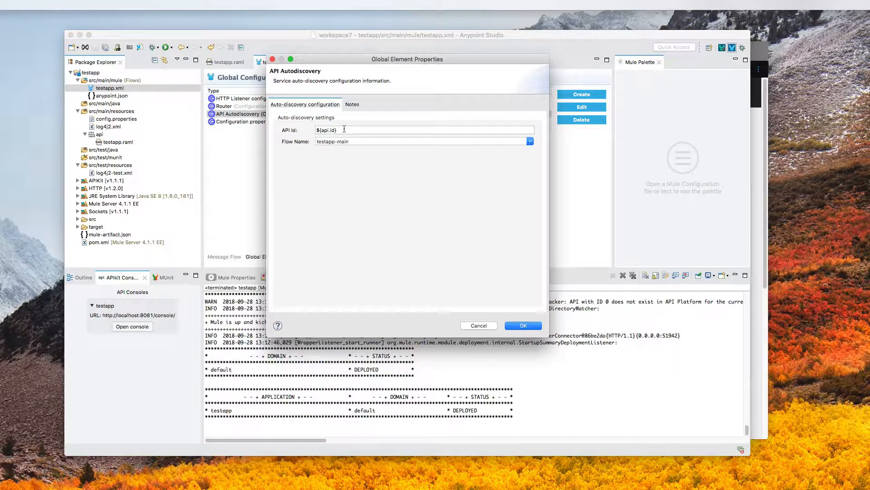
{"action": "left_click", "coordinate": [344, 129]}
{"action": "triple_click", "coordinate": [345, 131]}
{"action": "left_click", "coordinate": [347, 131]}
{"action": "left_click", "coordinate": [521, 326]}
- Open config.properties and locate the empty api.id entry
{"action": "double_click", "coordinate": [162, 119]}
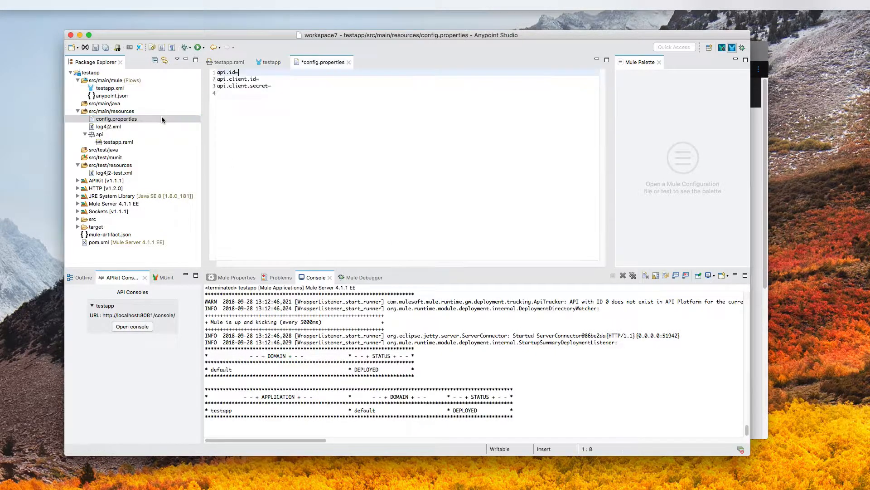
{"action": "left_click_drag", "start_coordinate": [237, 72], "coordinate": [217, 72]}
{"action": "left_click", "coordinate": [246, 73]}
{"action": "left_click", "coordinate": [760, 126]}
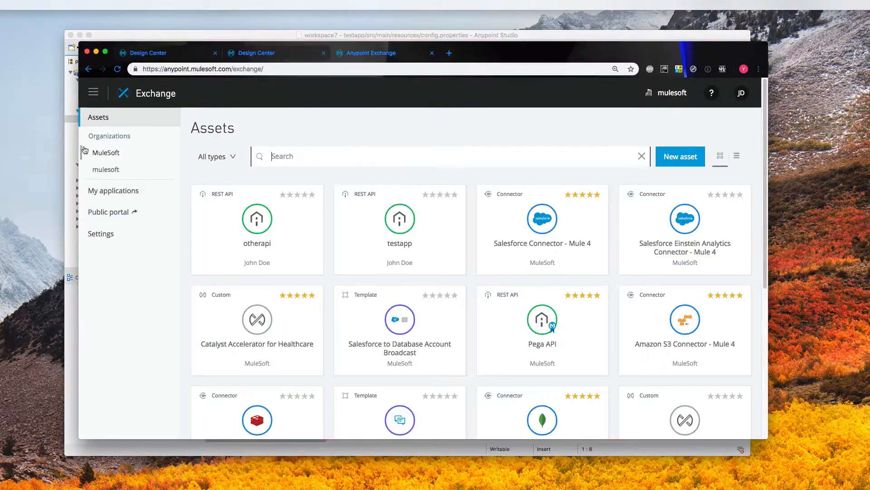
- Navigate to API Manager from the Anypoint Platform menu
{"action": "left_click", "coordinate": [96, 99]}
{"action": "left_click", "coordinate": [168, 248]}
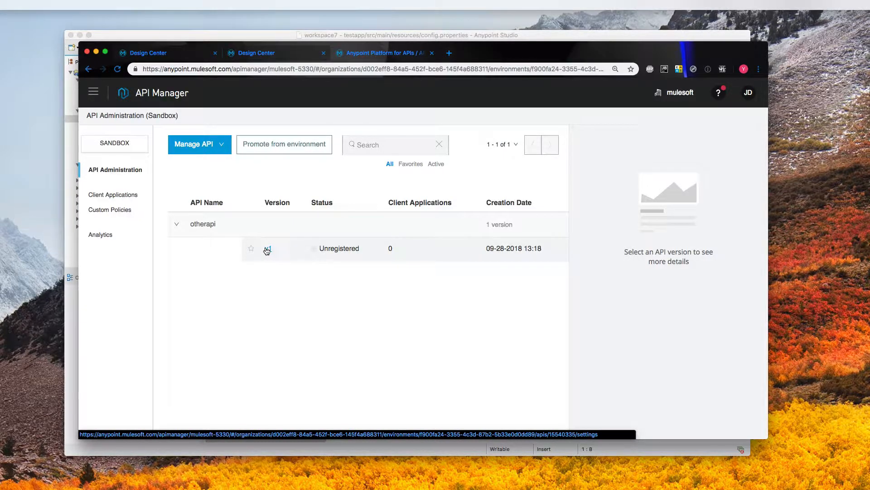
- Manage an API from Exchange, choosing testapp, API version v1 and asset version 1.0.0
{"action": "left_click", "coordinate": [216, 146]}
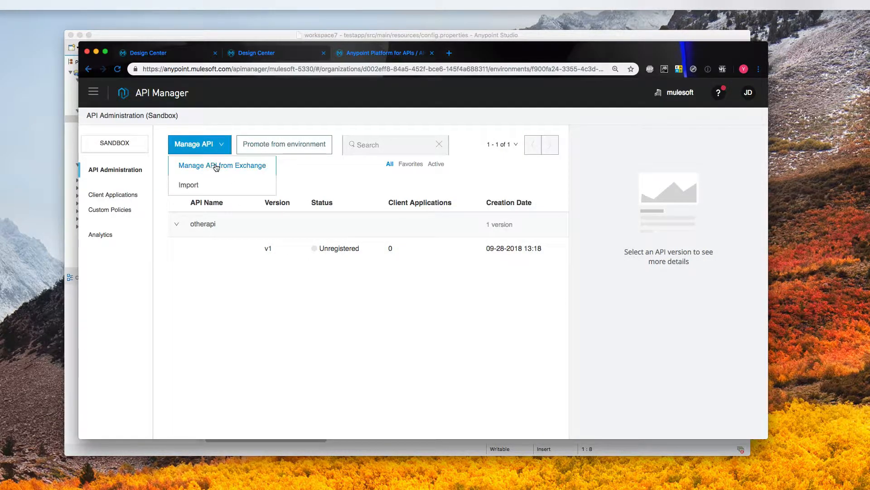
{"action": "left_click", "coordinate": [217, 166]}
{"action": "left_click", "coordinate": [390, 215]}
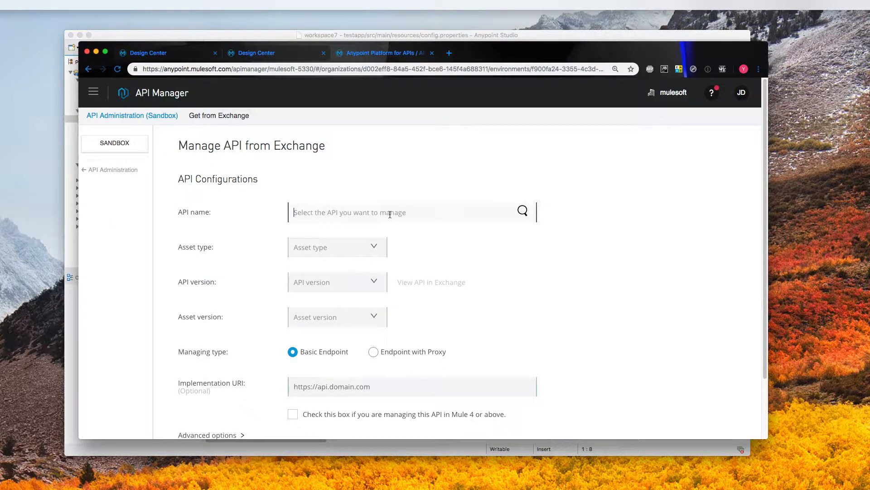
{"action": "type", "text": "test"}
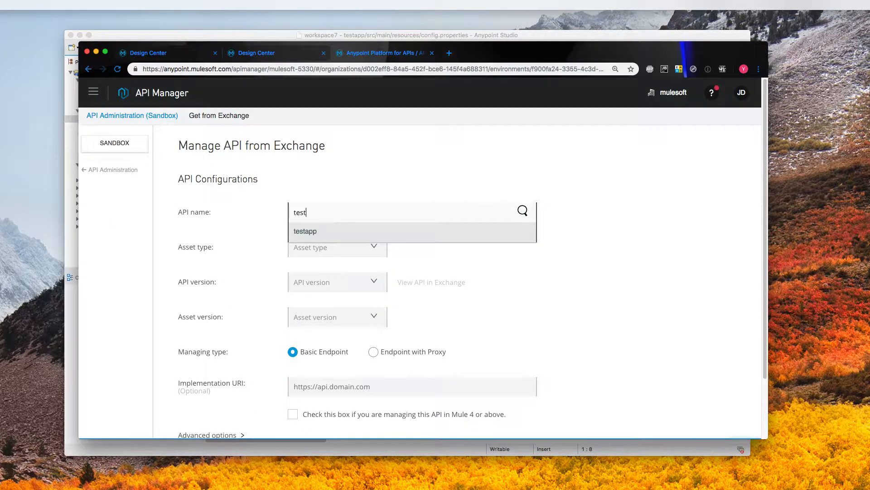
{"action": "left_click", "coordinate": [307, 235]}
{"action": "left_click", "coordinate": [346, 282]}
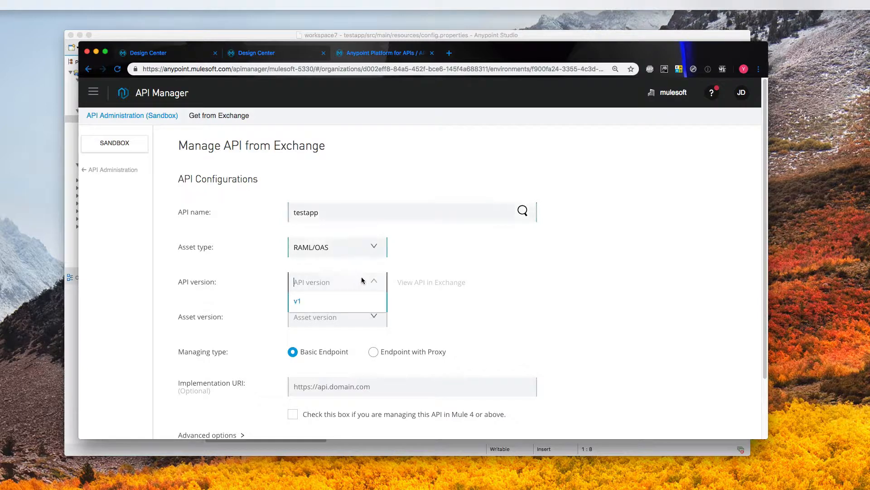
{"action": "left_click", "coordinate": [362, 312]}
{"action": "left_click", "coordinate": [369, 313]}
{"action": "left_click", "coordinate": [360, 336]}
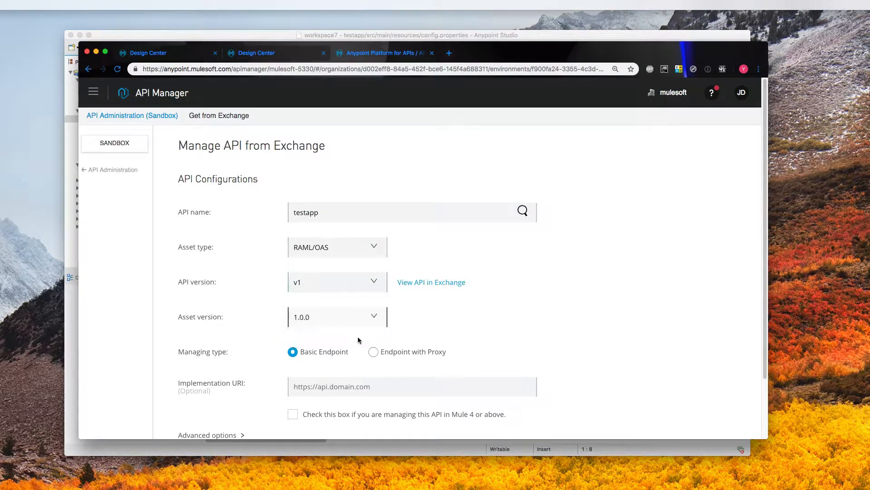
{"action": "left_click", "coordinate": [350, 384]}
{"action": "type", "text": "htt"}
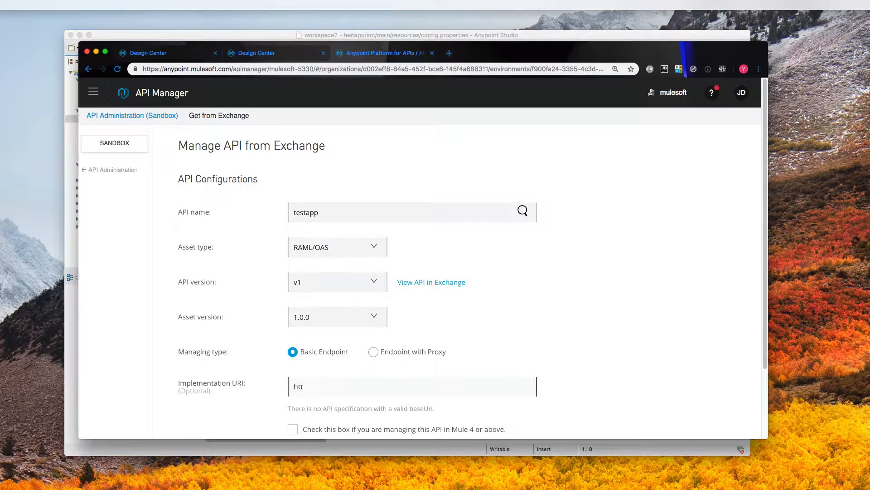
{"action": "type", "text": "p://testapp.com"}
{"action": "scroll", "coordinate": [361, 419], "scroll_direction": "down", "scroll_amount": 2}
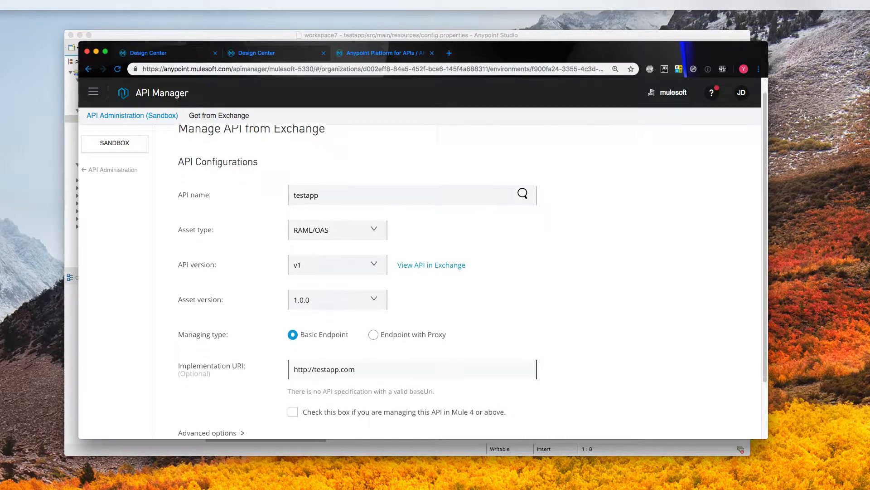
{"action": "left_click", "coordinate": [310, 393]}
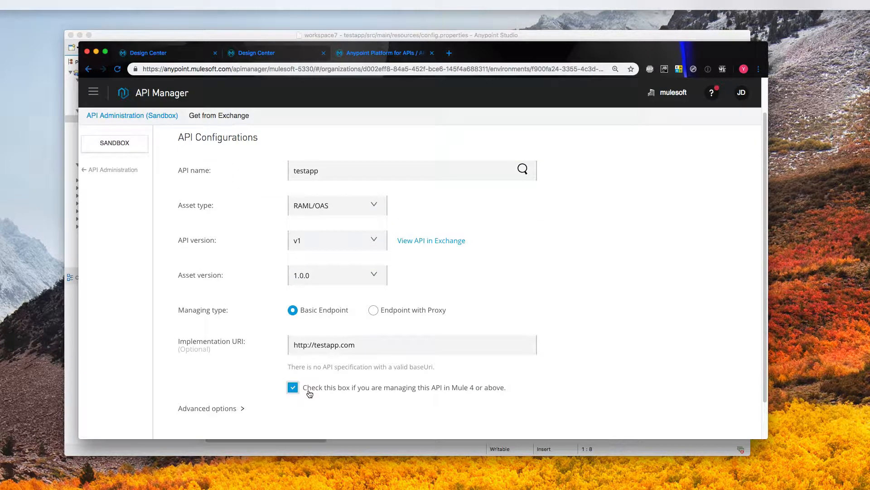
{"action": "scroll", "coordinate": [536, 307], "scroll_direction": "up", "scroll_amount": 2}
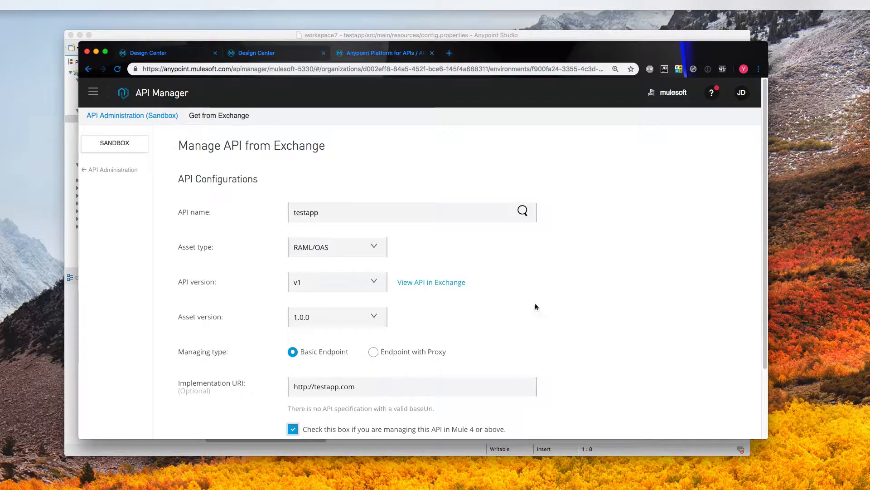
{"action": "scroll", "coordinate": [581, 259], "scroll_direction": "down", "scroll_amount": 4}
{"action": "left_click", "coordinate": [512, 416]}
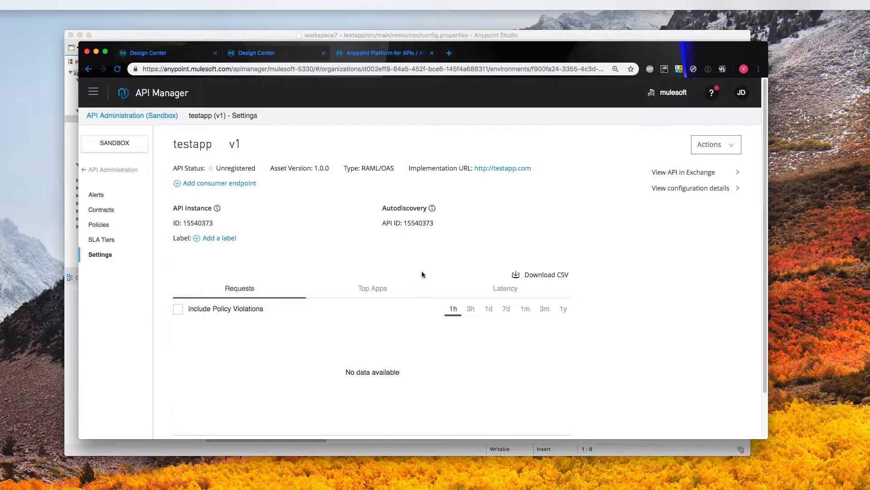
{"action": "double_click", "coordinate": [419, 222]}
{"action": "key", "text": "super+c"}
{"action": "left_click", "coordinate": [279, 33]}
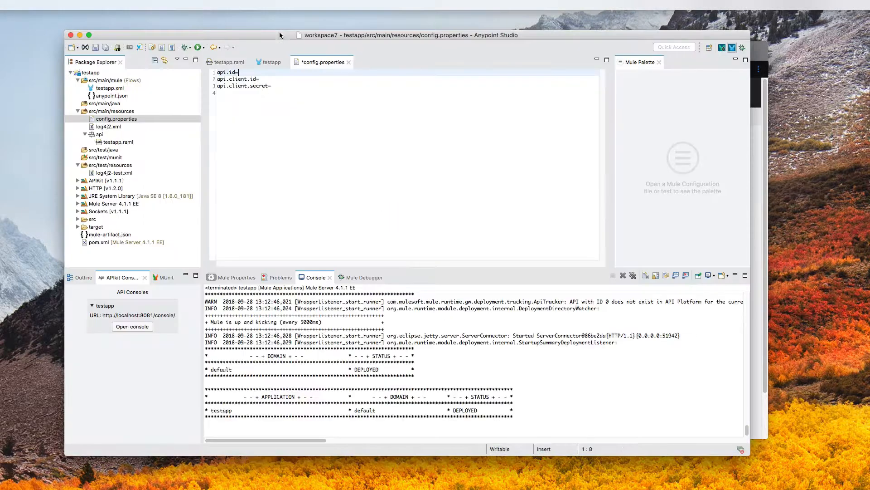
{"action": "key", "text": "super+v"}
{"action": "key", "text": "super+s"}
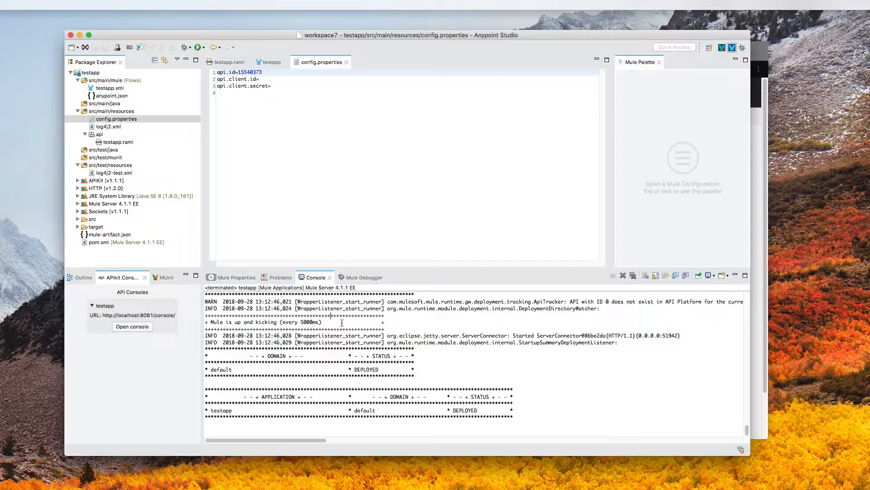
{"action": "left_click_drag", "start_coordinate": [344, 322], "coordinate": [198, 323]}
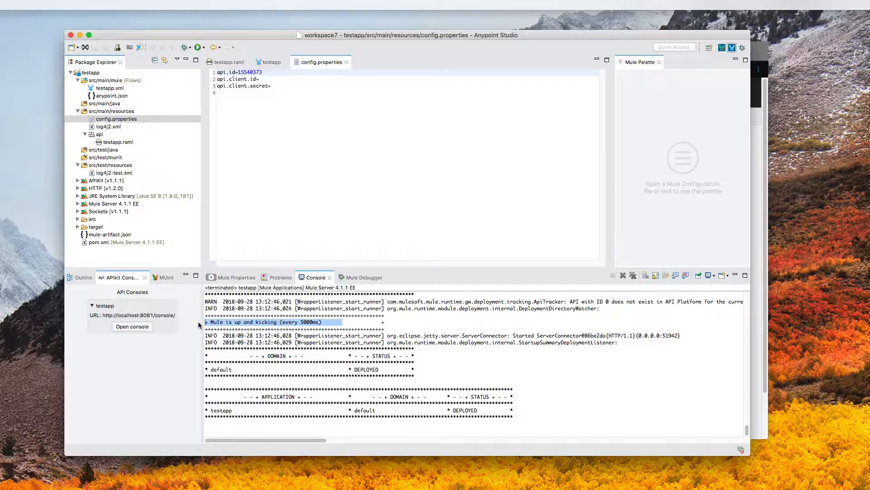
{"action": "key", "text": "super+Tab"}
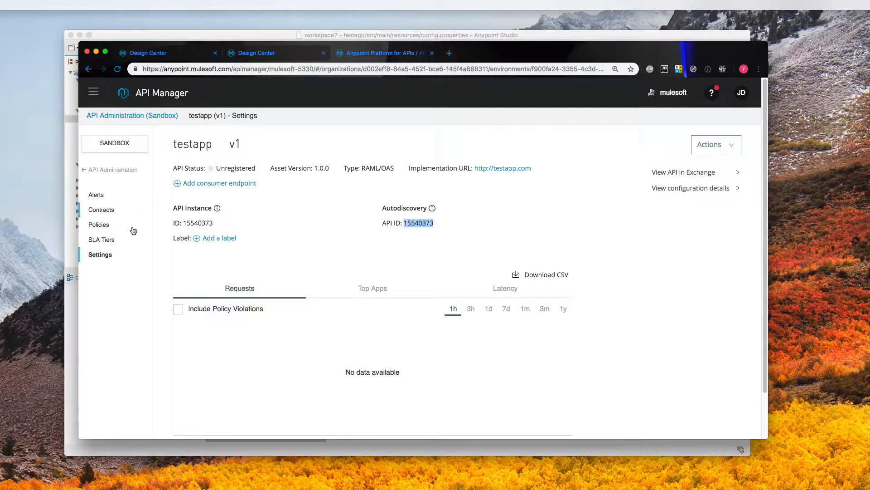
- Apply Client ID enforcement policy version 1.1.2 to testapp v1 with default header expressions
{"action": "left_click", "coordinate": [105, 226]}
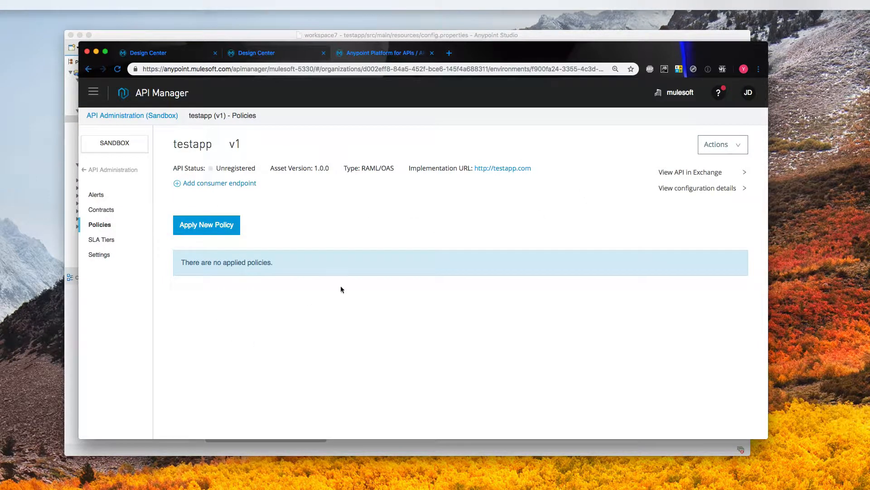
{"action": "left_click", "coordinate": [229, 236]}
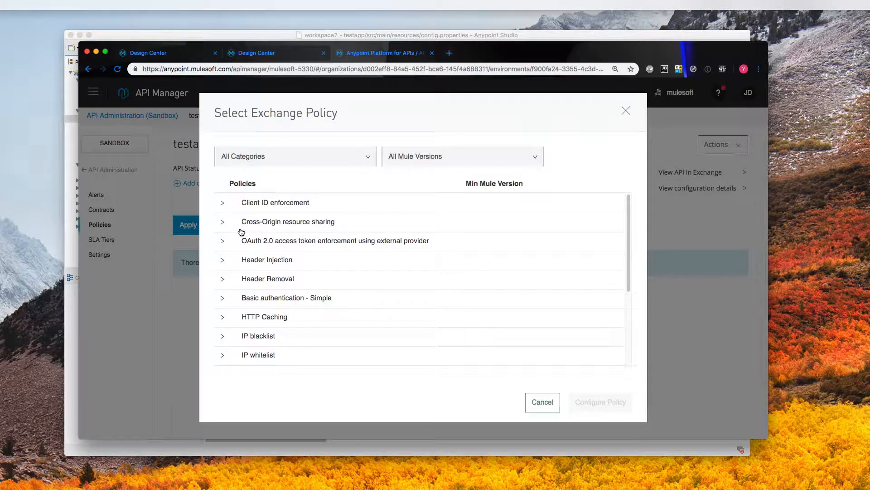
{"action": "left_click", "coordinate": [227, 206]}
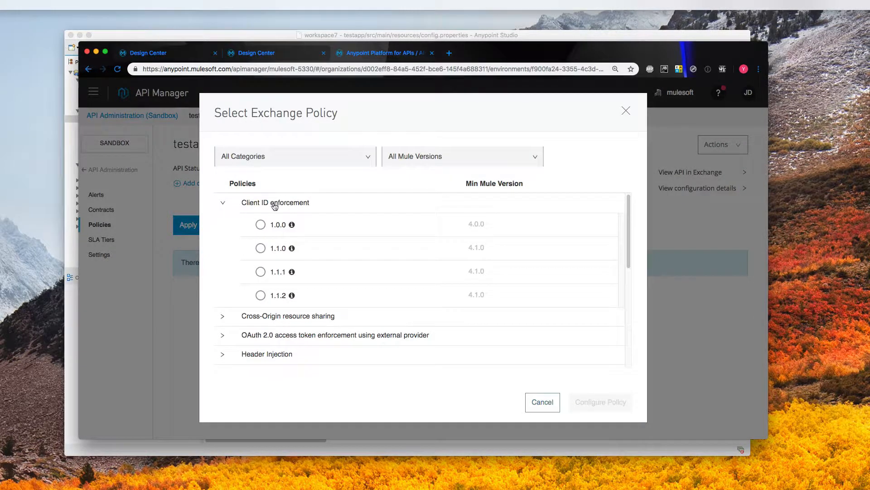
{"action": "left_click", "coordinate": [261, 295]}
{"action": "left_click", "coordinate": [580, 403]}
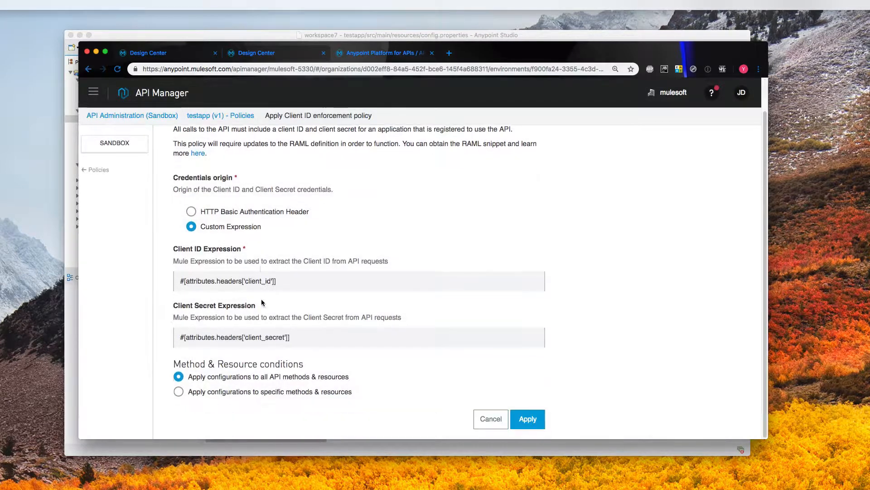
{"action": "left_click", "coordinate": [525, 419]}
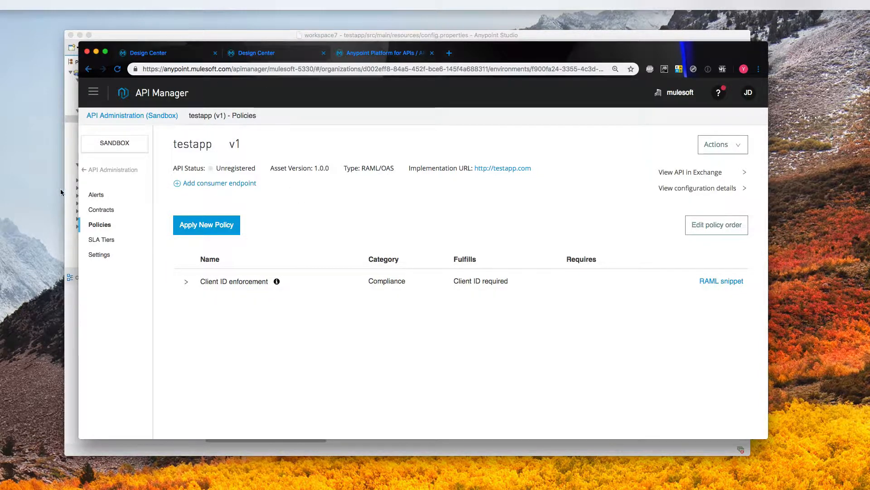
- Return to the API Administration list, then navigate to Exchange
{"action": "left_click", "coordinate": [109, 170]}
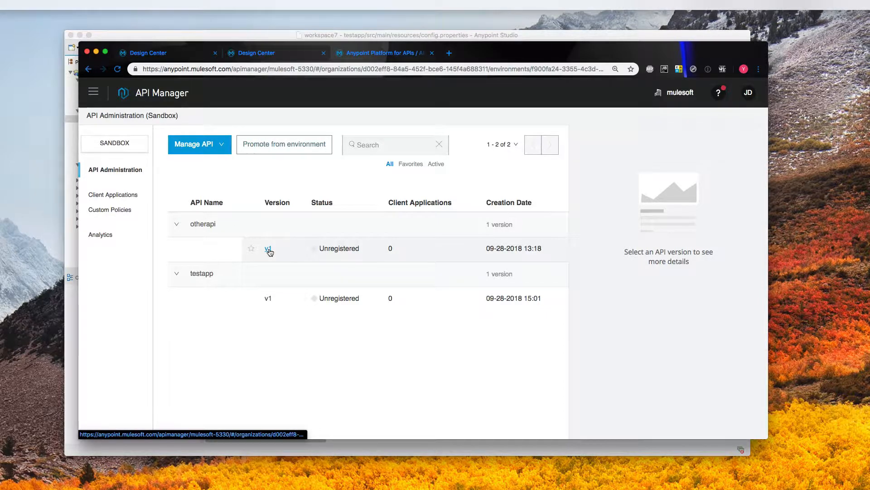
{"action": "left_click", "coordinate": [94, 92]}
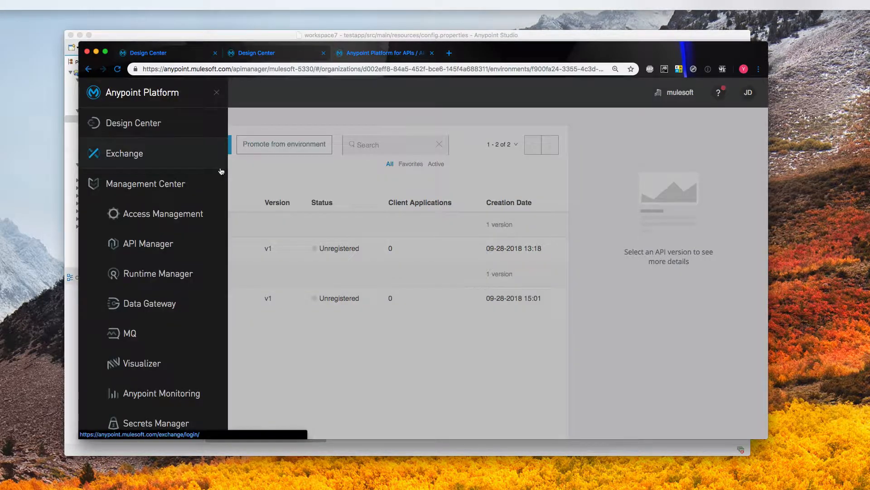
{"action": "left_click", "coordinate": [200, 160]}
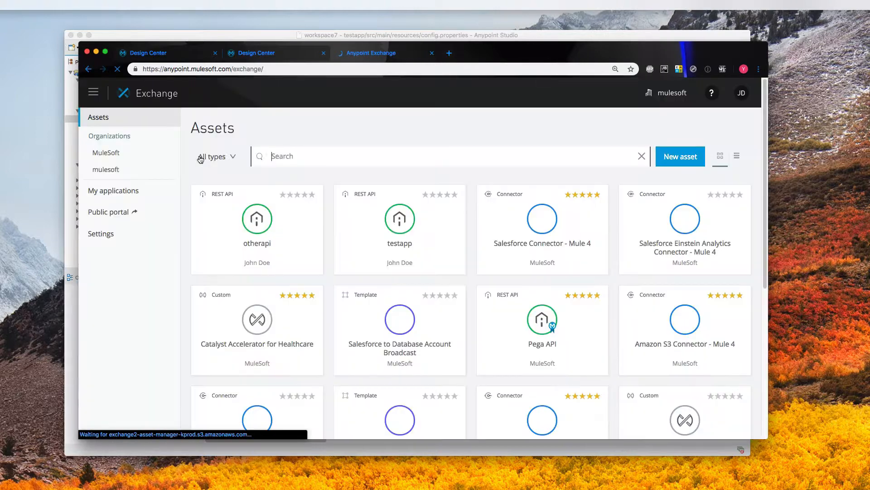
- Request access to otherapi by creating a new application named testapp-sandbox
{"action": "left_click", "coordinate": [245, 239]}
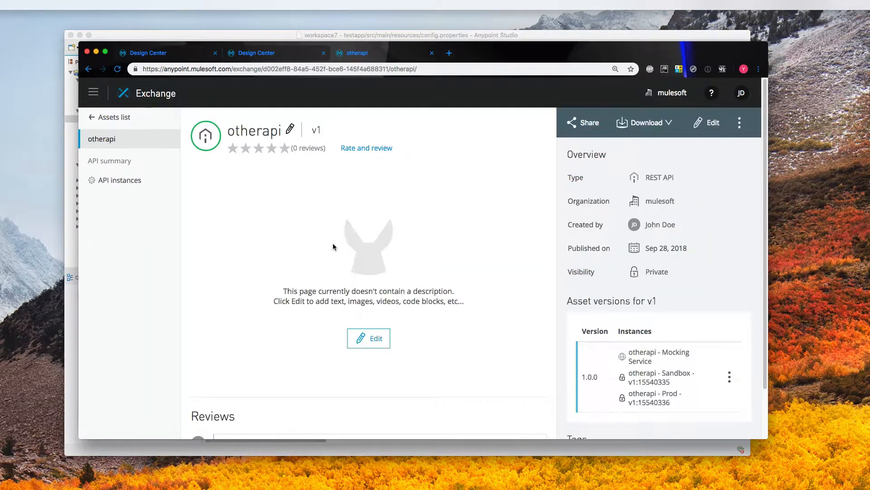
{"action": "left_click", "coordinate": [740, 122]}
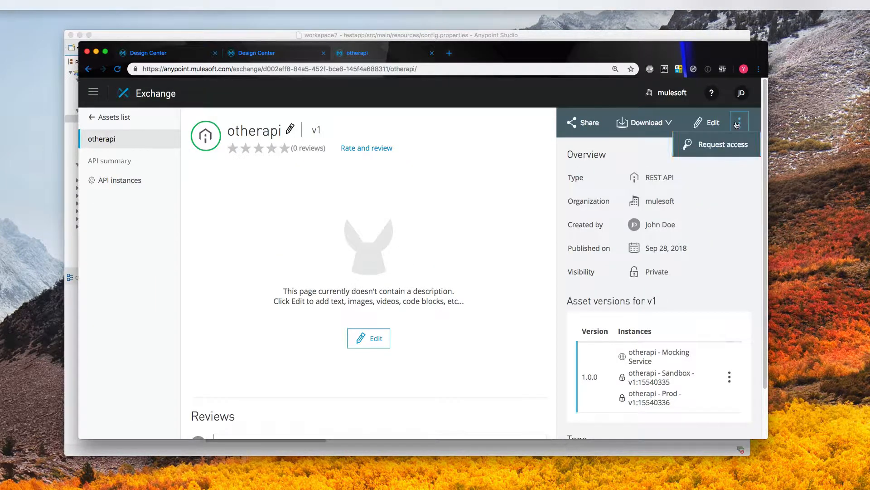
{"action": "left_click", "coordinate": [721, 144]}
{"action": "left_click", "coordinate": [476, 215]}
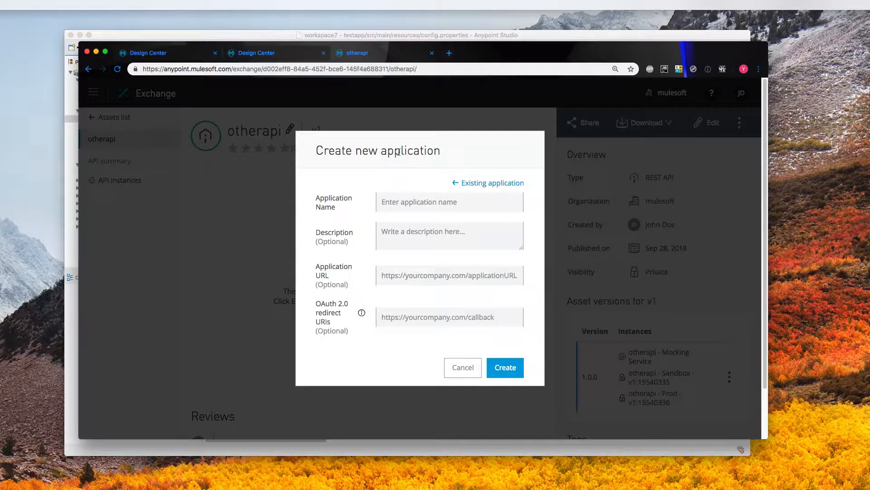
{"action": "left_click", "coordinate": [407, 202]}
{"action": "type", "text": "tes"}
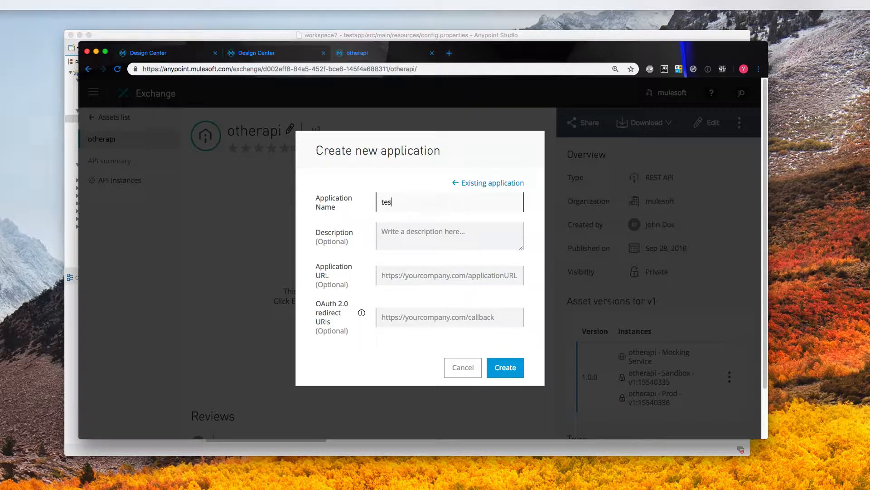
{"action": "type", "text": "tapp-sandbox"}
{"action": "left_click", "coordinate": [508, 376]}
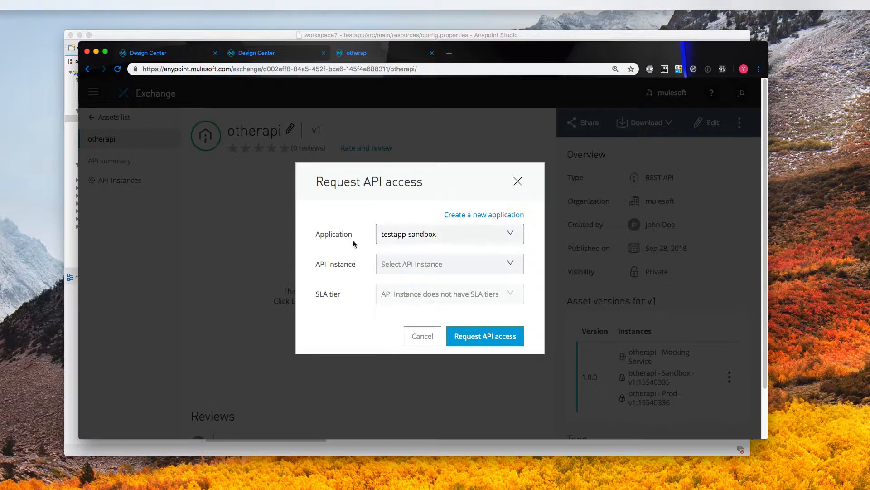
- Request access for the otherapi Sandbox instance and select the generated client ID
{"action": "left_click", "coordinate": [476, 263]}
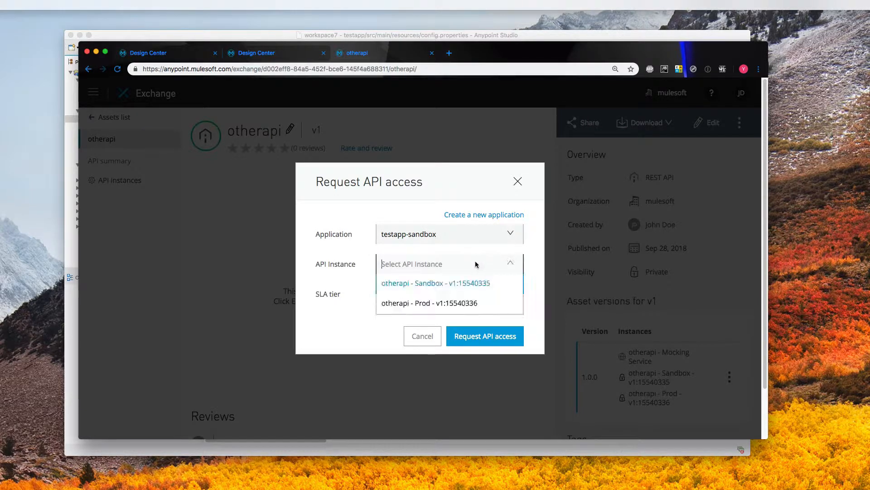
{"action": "left_click", "coordinate": [450, 283]}
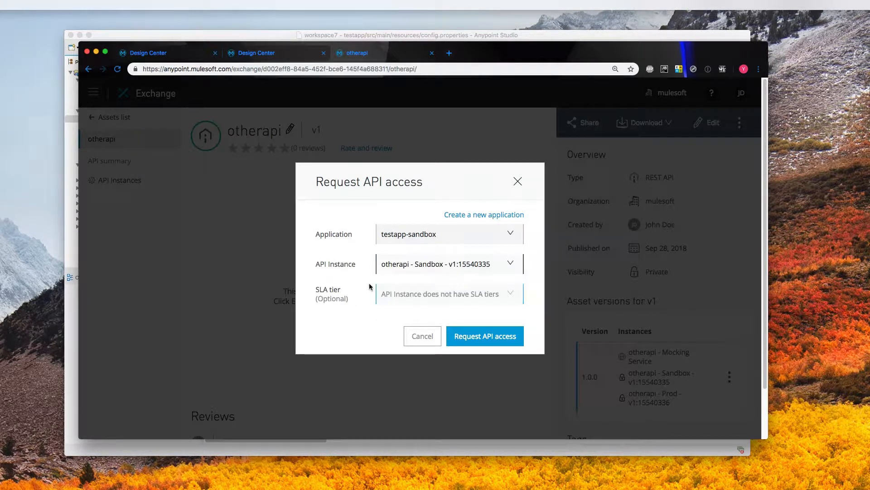
{"action": "left_click", "coordinate": [478, 335]}
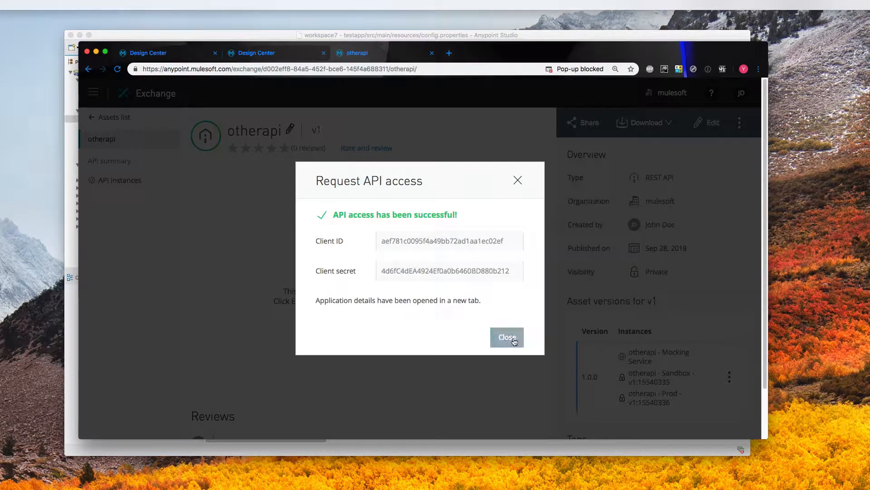
{"action": "double_click", "coordinate": [426, 242]}
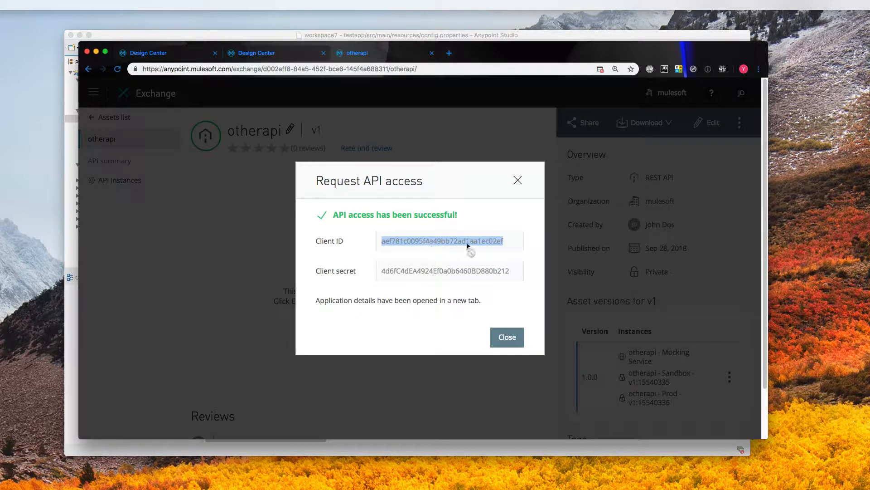
- Paste the otherapi client ID after api.client.id= in config.properties
{"action": "key", "text": "super+Tab"}
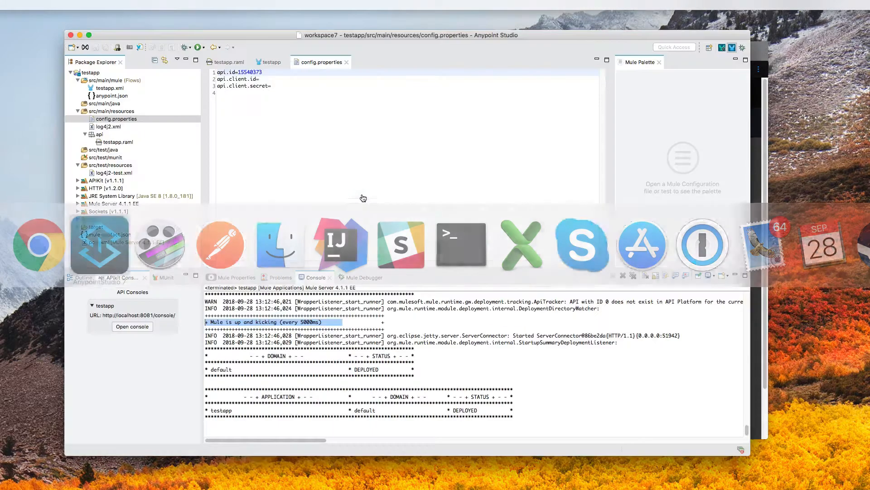
{"action": "key", "text": "super+Tab"}
{"action": "double_click", "coordinate": [413, 241]}
{"action": "key", "text": "ctrl+c"}
{"action": "key", "text": "super+Tab"}
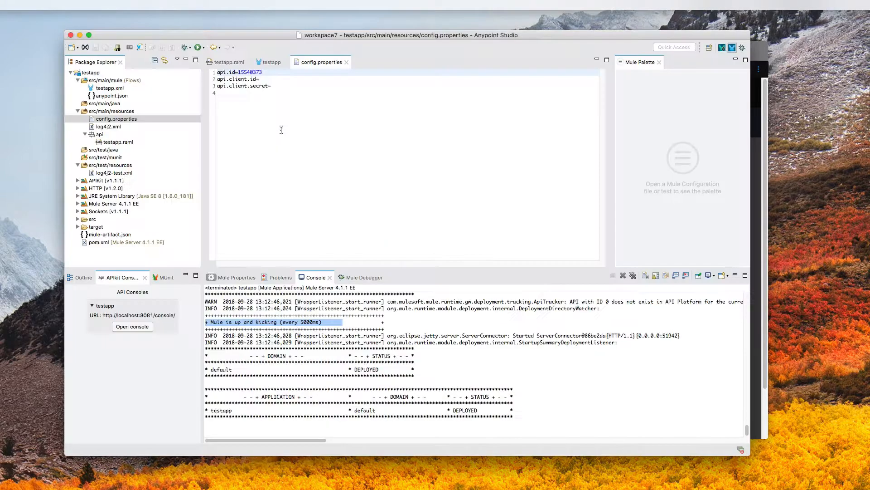
{"action": "left_click", "coordinate": [264, 79]}
{"action": "key", "text": "ctrl+v"}
- Paste the client secret after api.client.secret= and save config.properties
{"action": "key", "text": "super+Tab"}
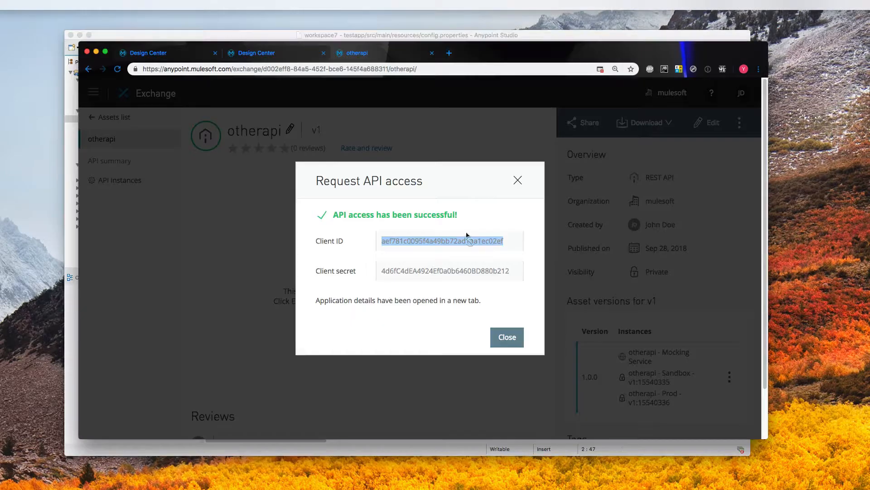
{"action": "left_click", "coordinate": [430, 271]}
{"action": "double_click", "coordinate": [431, 271]}
{"action": "key", "text": "super+Tab"}
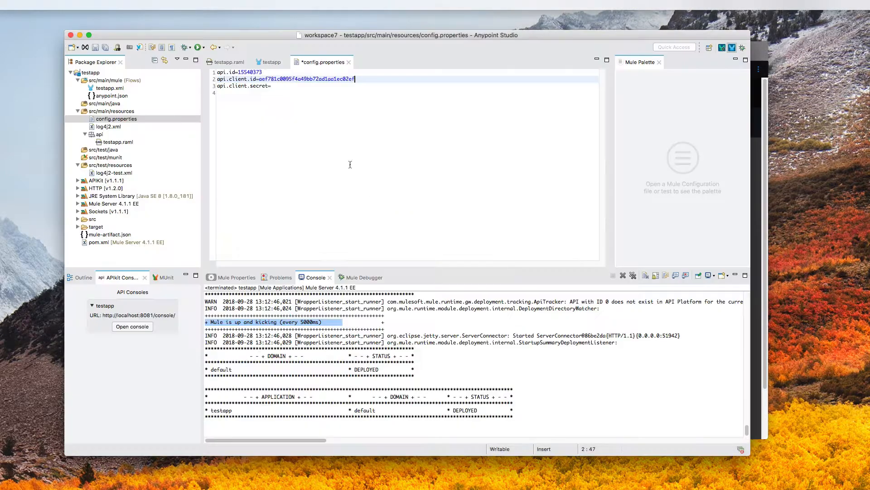
{"action": "left_click", "coordinate": [324, 89]}
{"action": "left_click", "coordinate": [324, 86]}
{"action": "key", "text": "super+v"}
{"action": "key", "text": "super+s"}
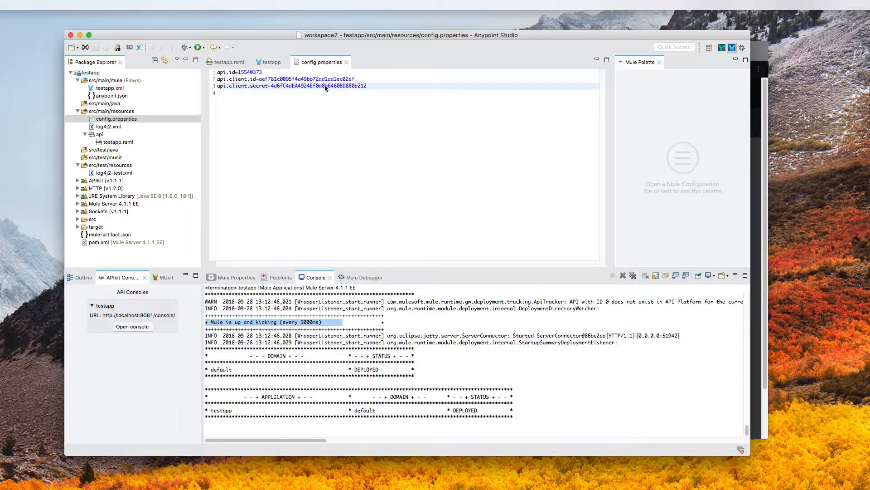
- Close the Exchange access confirmation and check the pasted credential lines in Studio
{"action": "key", "text": "super+Tab"}
{"action": "left_click", "coordinate": [506, 337]}
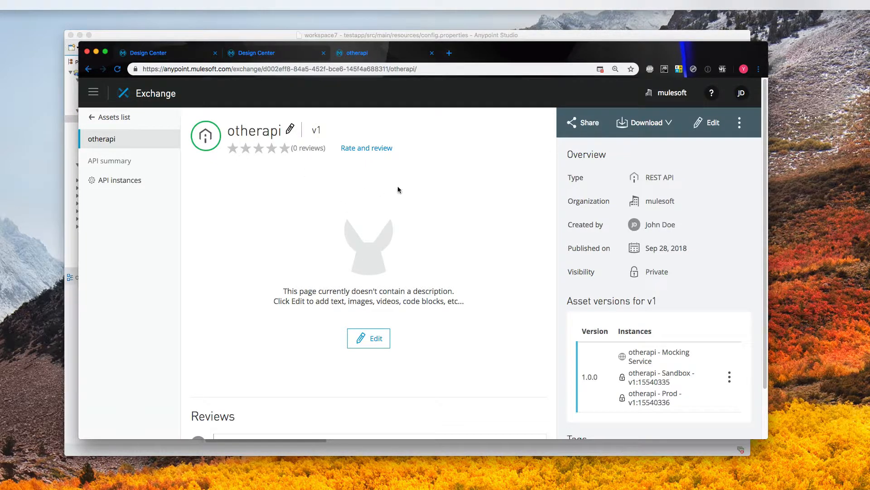
{"action": "left_click", "coordinate": [287, 34]}
{"action": "left_click_drag", "start_coordinate": [402, 102], "coordinate": [192, 78]}
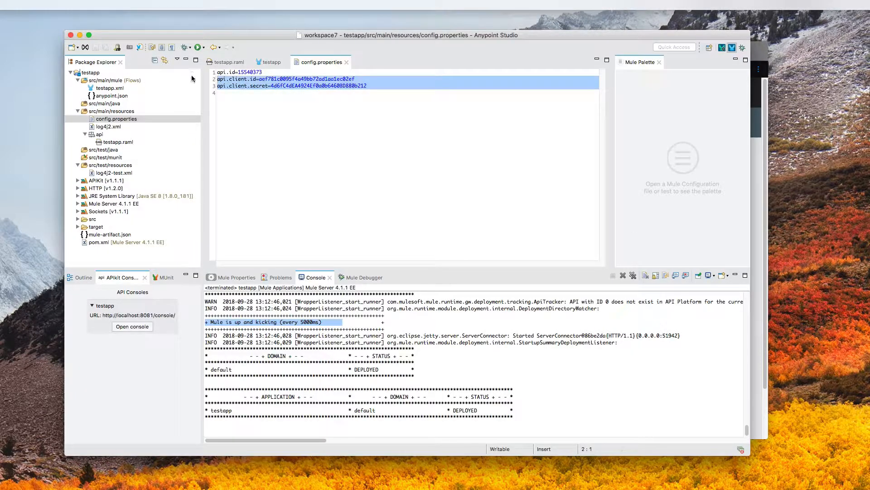
{"action": "left_click", "coordinate": [352, 109]}
{"action": "key", "text": "super+Tab"}
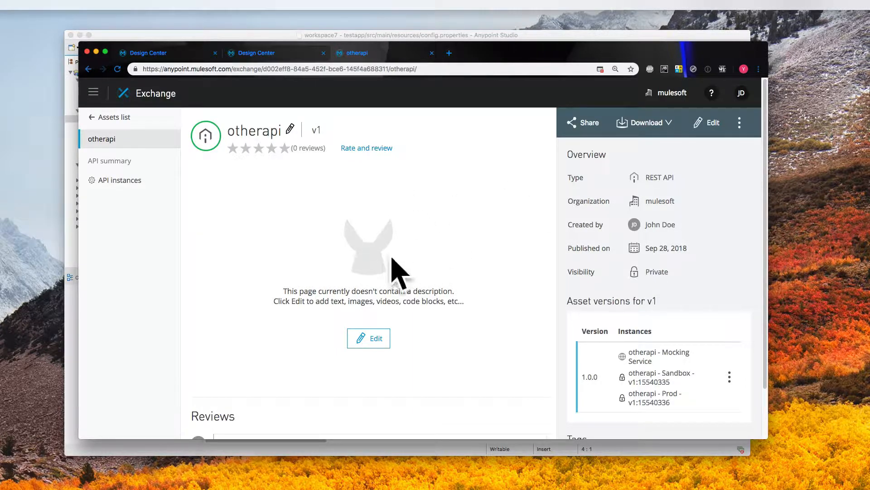
{"action": "left_click", "coordinate": [740, 122]}
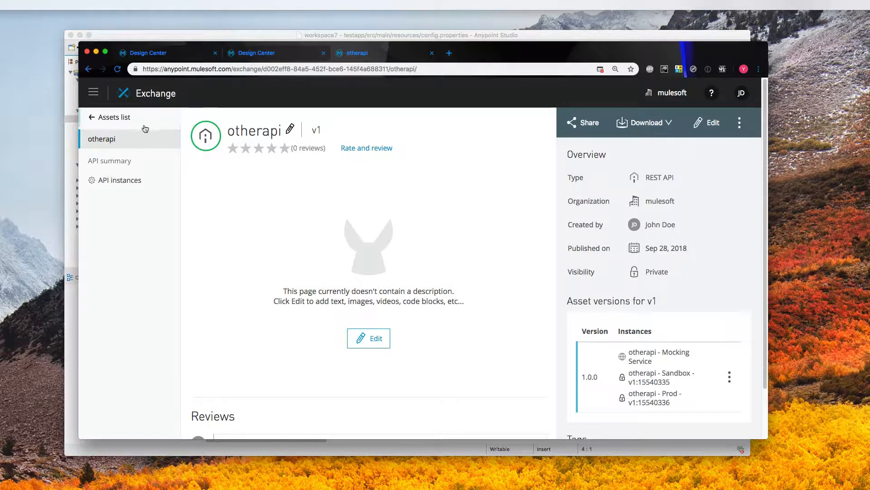
- Go back to the Exchange Assets list and open the Anypoint Platform navigation menu
{"action": "left_click", "coordinate": [90, 118]}
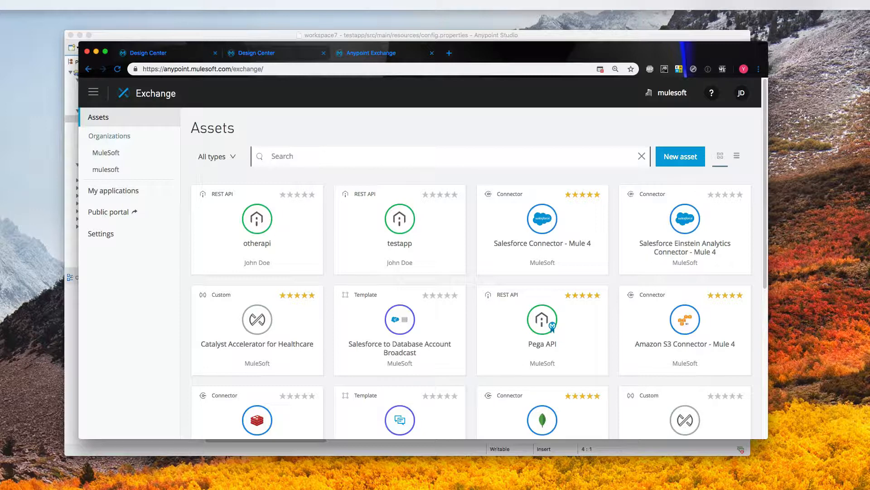
{"action": "mouse_move", "coordinate": [378, 488]}
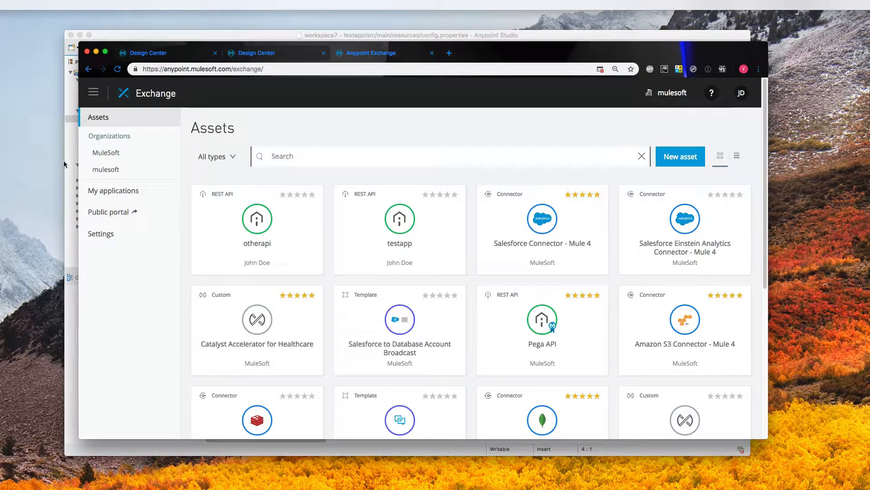
{"action": "left_click", "coordinate": [92, 96]}
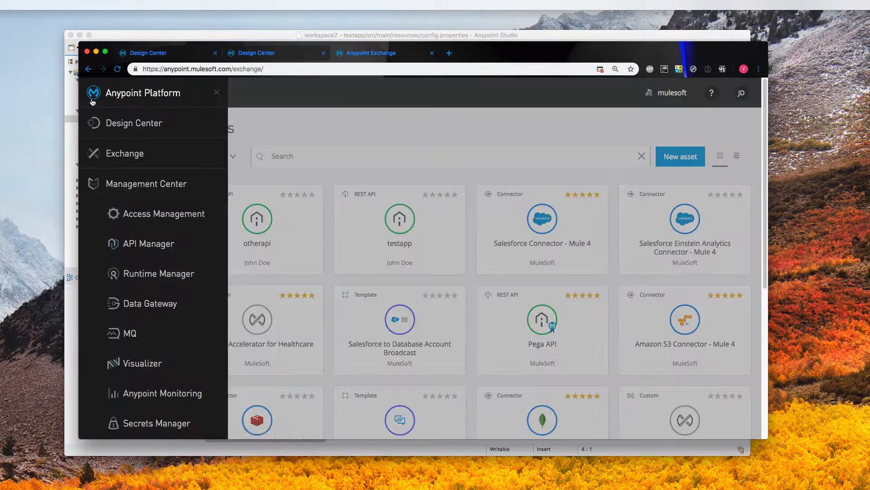
- Open API Manager and switch to the Prod environment, which lists only otherapi v1
{"action": "left_click", "coordinate": [165, 249]}
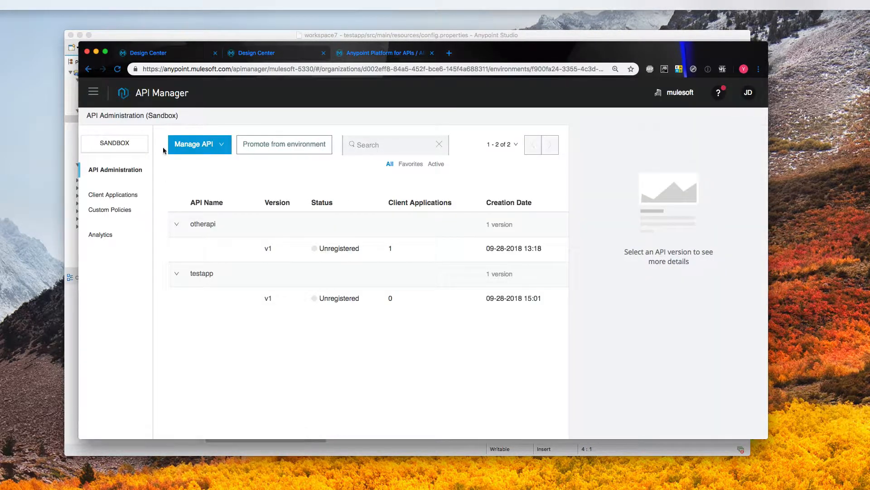
{"action": "left_click", "coordinate": [110, 143]}
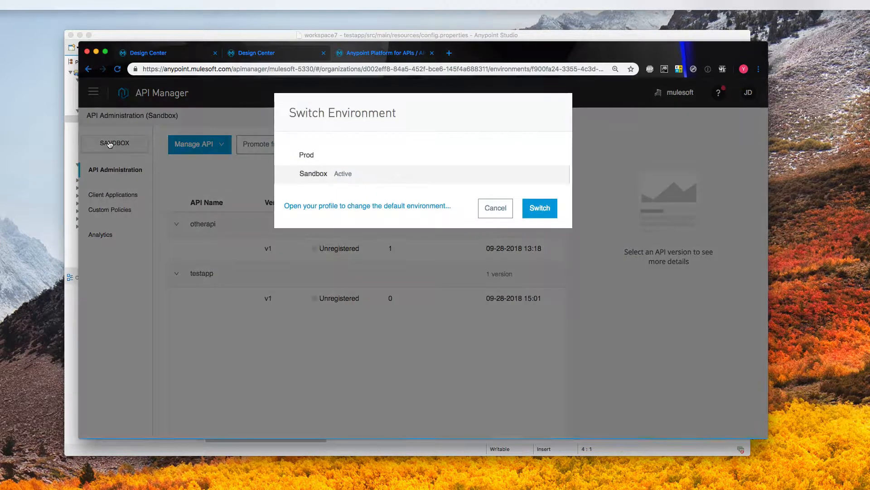
{"action": "left_click", "coordinate": [323, 159]}
{"action": "left_click", "coordinate": [537, 207]}
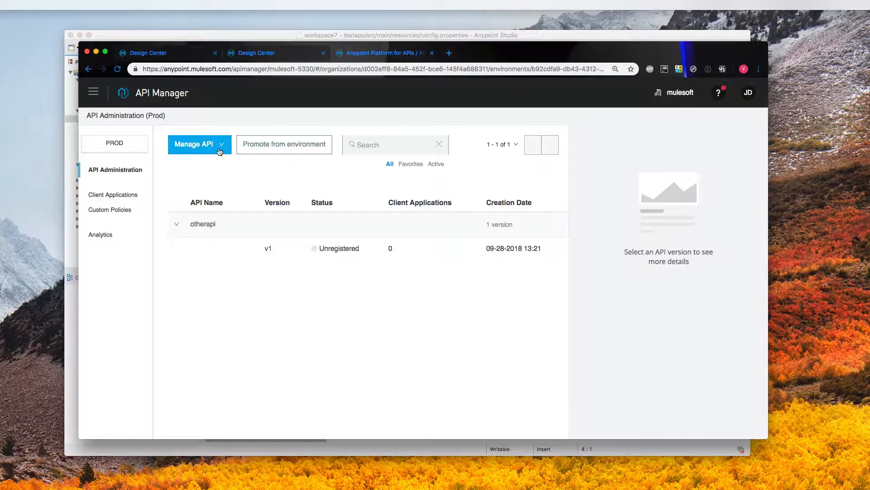
{"action": "left_click", "coordinate": [219, 151]}
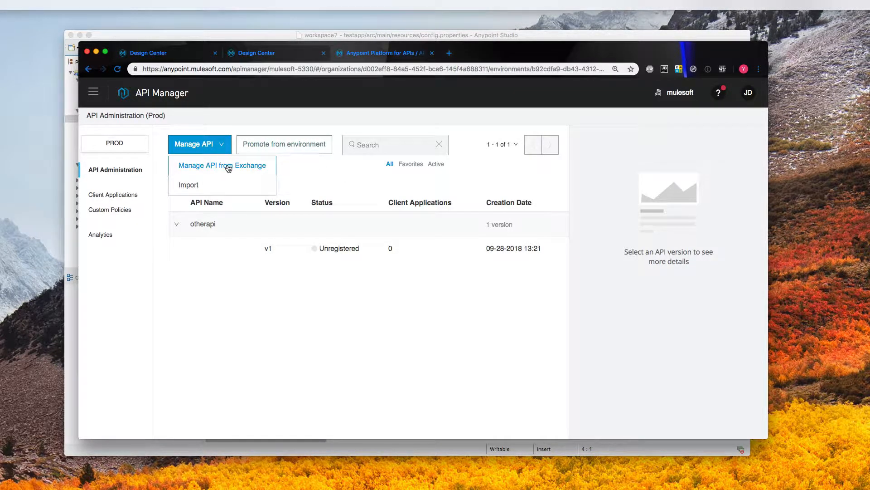
{"action": "left_click", "coordinate": [303, 172]}
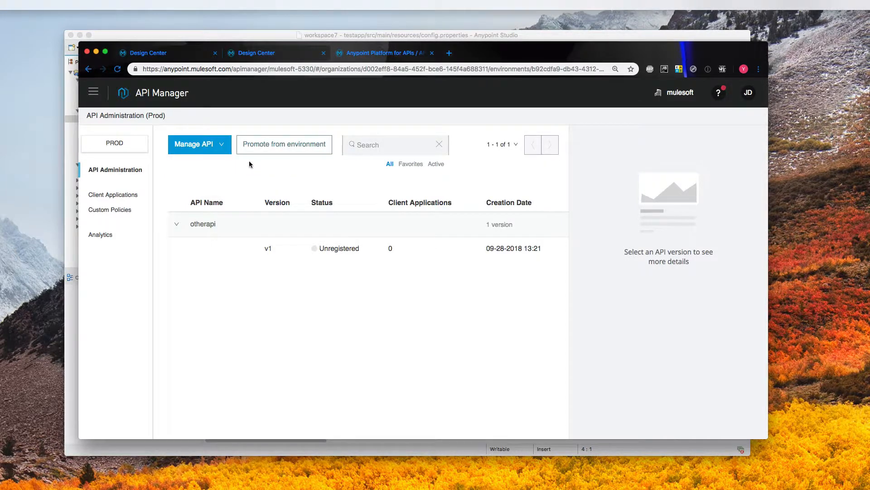
- Promote testapp v1, instance v1:15540373, from Sandbox into the Prod environment
{"action": "left_click", "coordinate": [288, 147]}
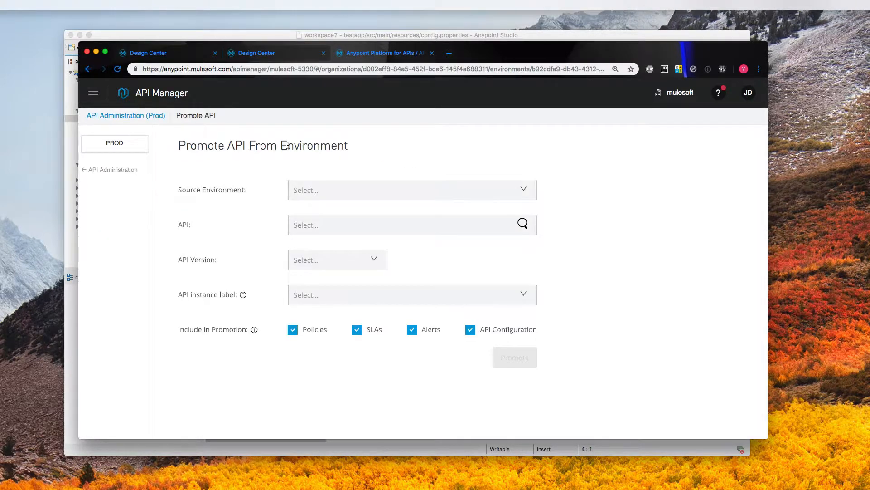
{"action": "left_click", "coordinate": [326, 188]}
{"action": "left_click", "coordinate": [324, 206]}
{"action": "type", "text": "te"}
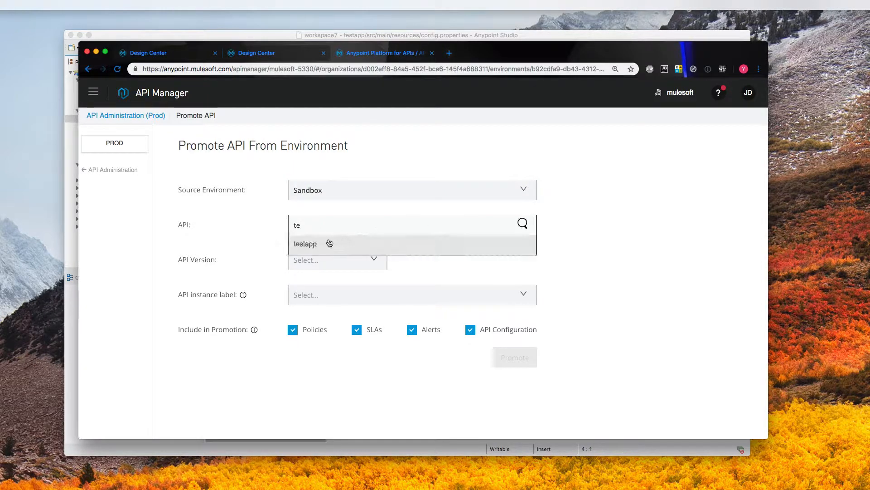
{"action": "left_click", "coordinate": [330, 243]}
{"action": "left_click", "coordinate": [329, 254]}
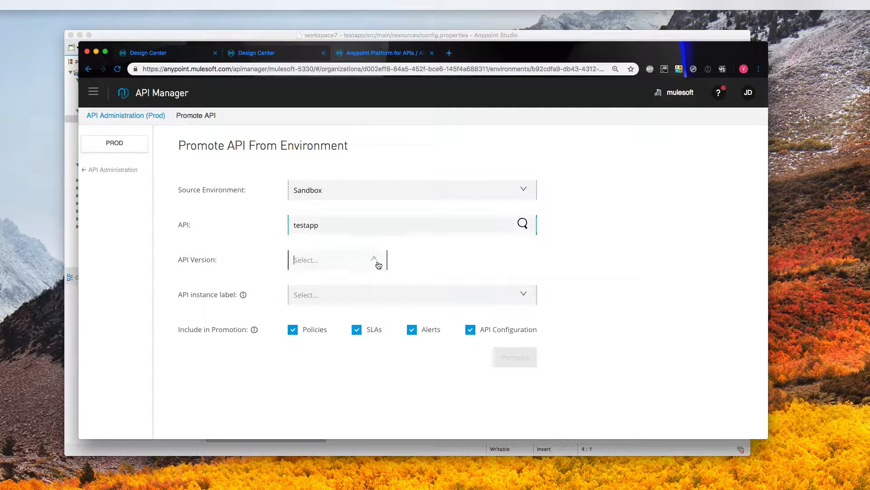
{"action": "left_click", "coordinate": [349, 276]}
{"action": "left_click", "coordinate": [522, 299]}
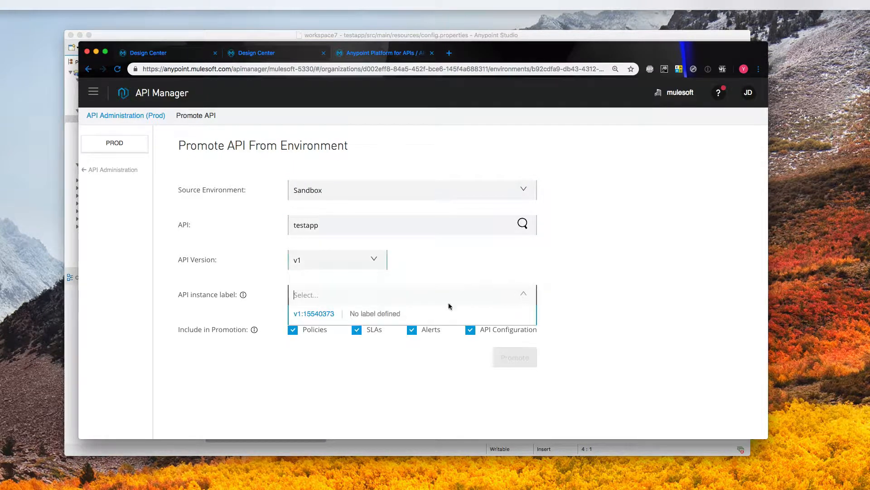
{"action": "left_click", "coordinate": [338, 313]}
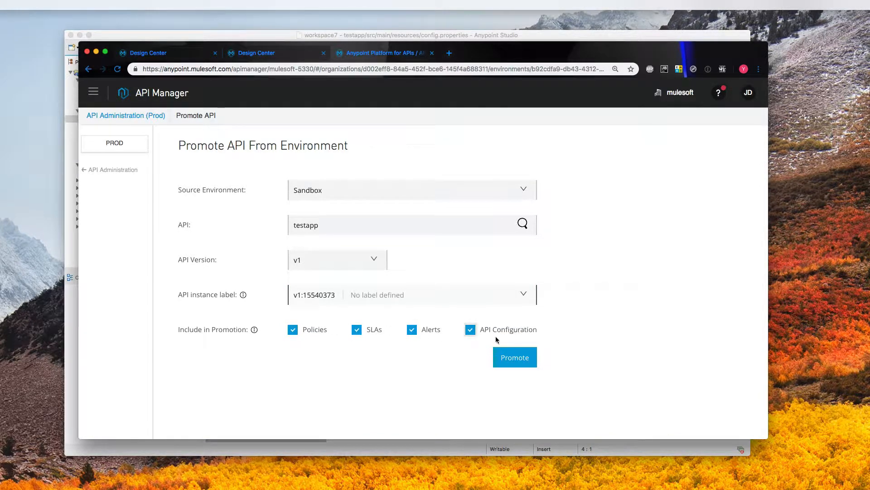
{"action": "left_click", "coordinate": [509, 355]}
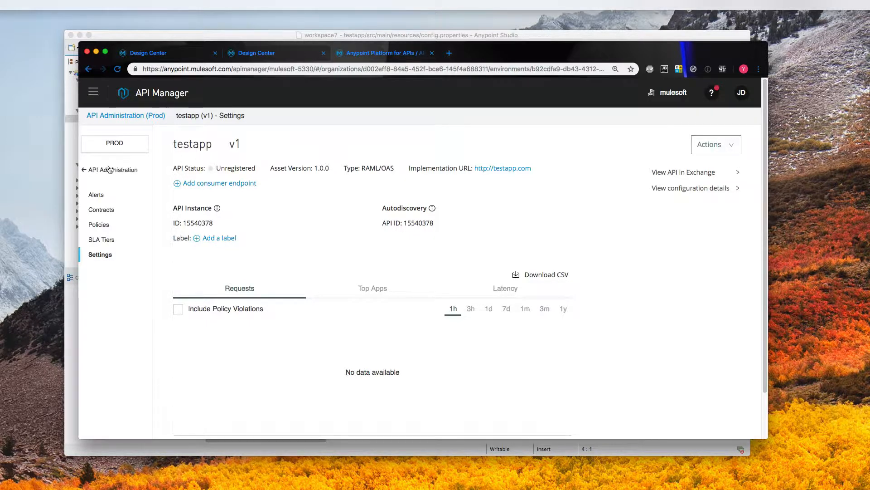
- Stay in Prod, open testapp v1 and view its Client ID enforcement policy
{"action": "left_click", "coordinate": [85, 171]}
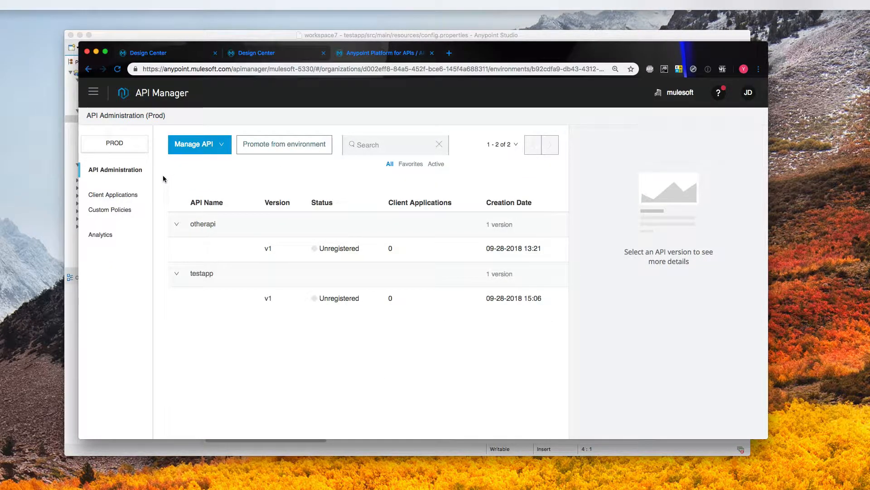
{"action": "left_click", "coordinate": [130, 147]}
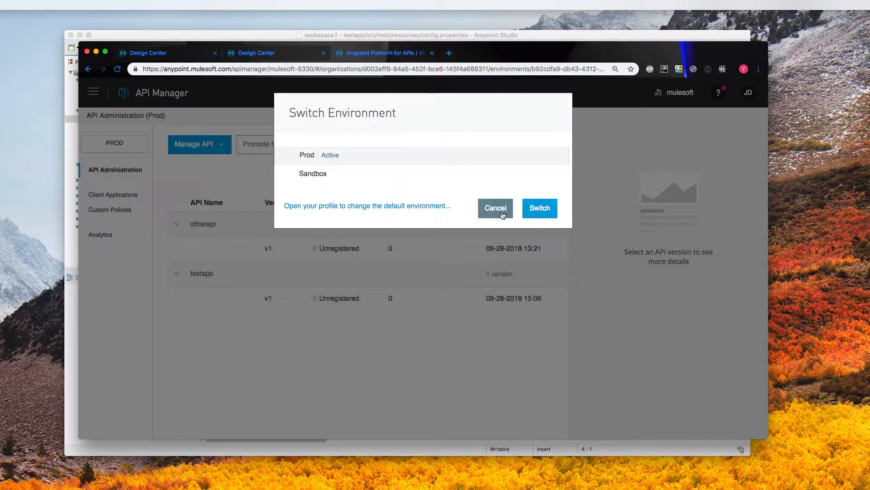
{"action": "left_click", "coordinate": [487, 211]}
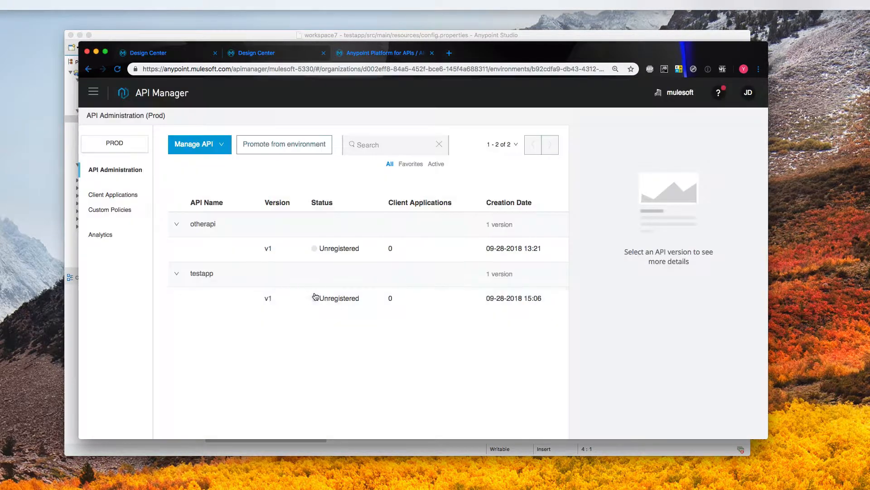
{"action": "left_click", "coordinate": [266, 299]}
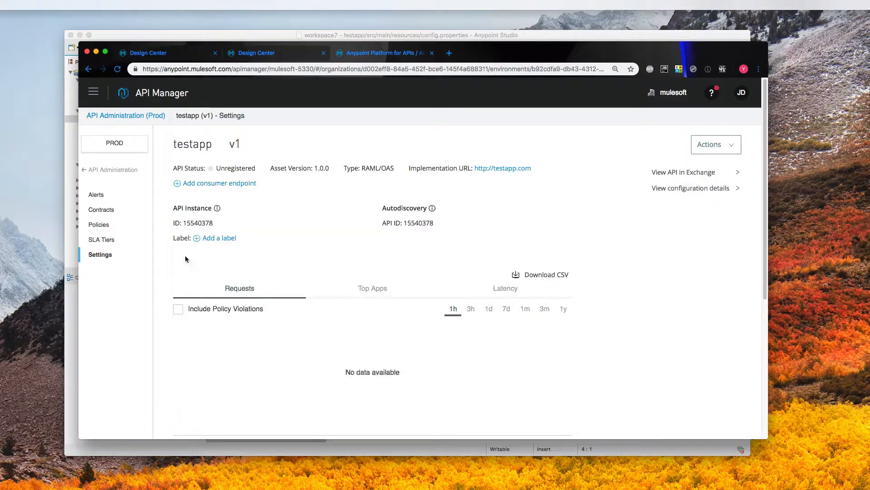
{"action": "left_click", "coordinate": [112, 226]}
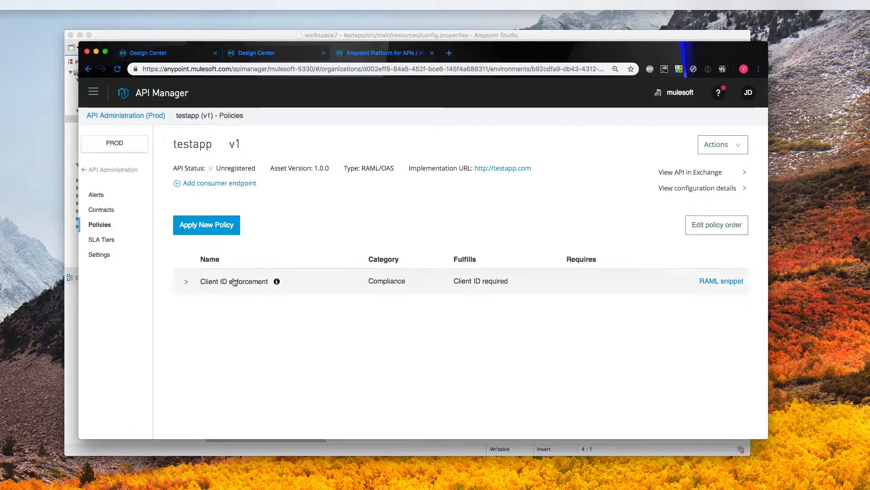
- Switch to Sandbox and review testapp v1's Client ID enforcement policy
{"action": "left_click", "coordinate": [134, 150]}
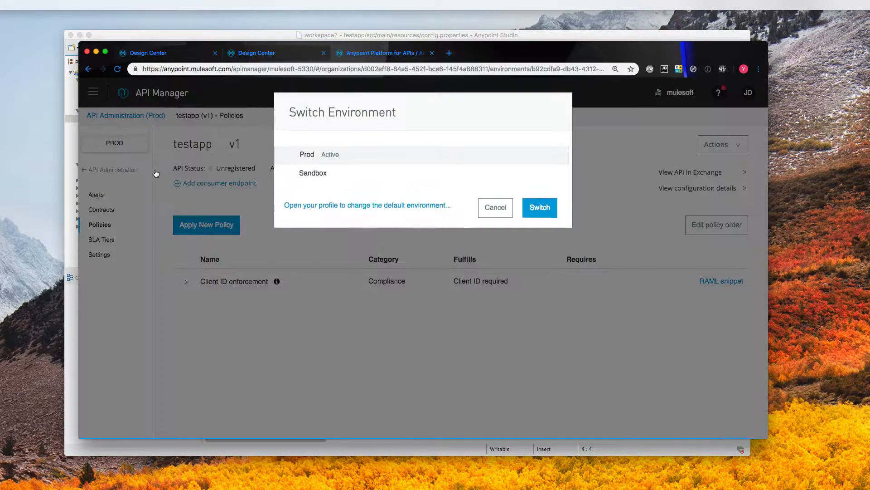
{"action": "left_click", "coordinate": [313, 173]}
{"action": "left_click", "coordinate": [537, 209]}
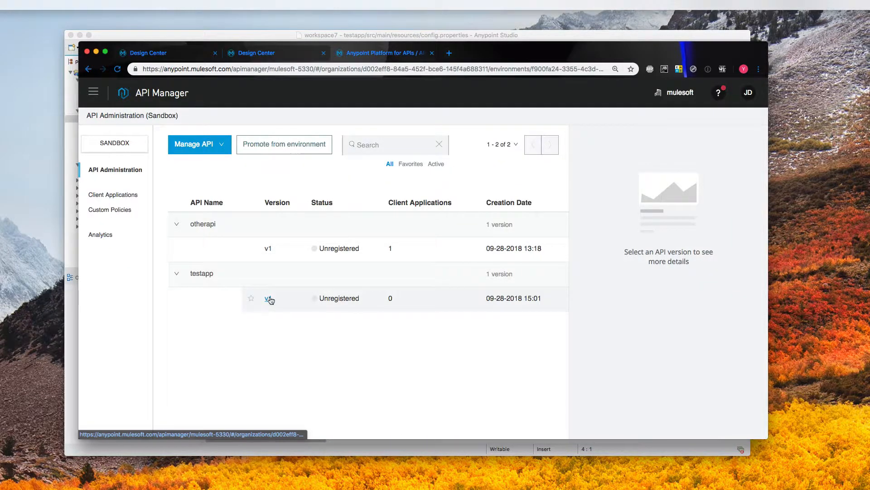
{"action": "left_click", "coordinate": [269, 298]}
{"action": "left_click", "coordinate": [100, 224]}
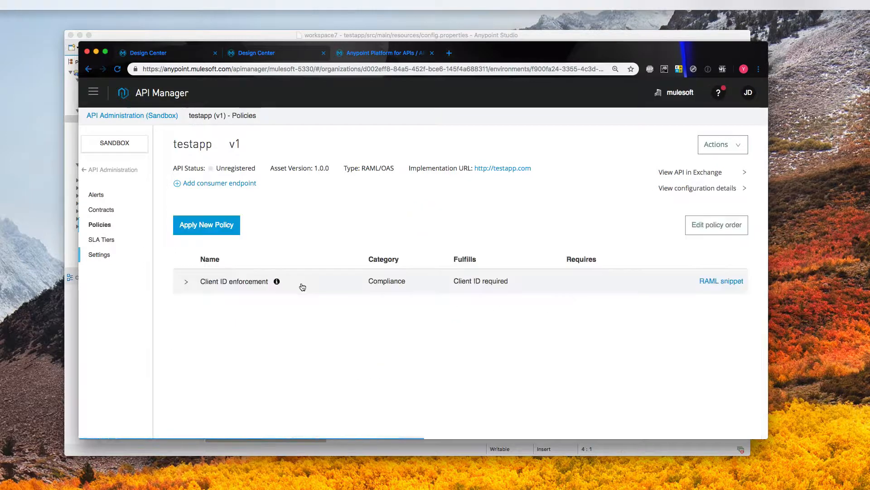
{"action": "left_click", "coordinate": [272, 280]}
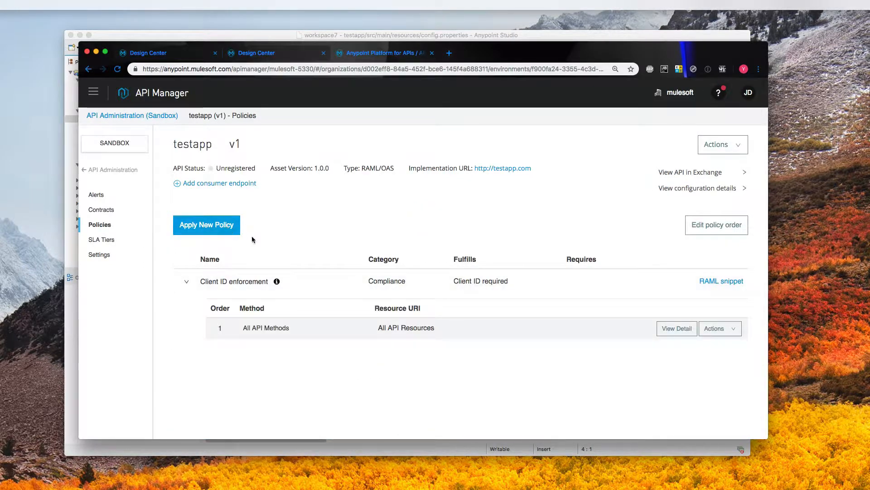
- Add a Header Injection 1.0.0 policy injecting inbound header world: mars
{"action": "left_click", "coordinate": [213, 225]}
{"action": "left_click", "coordinate": [267, 259]}
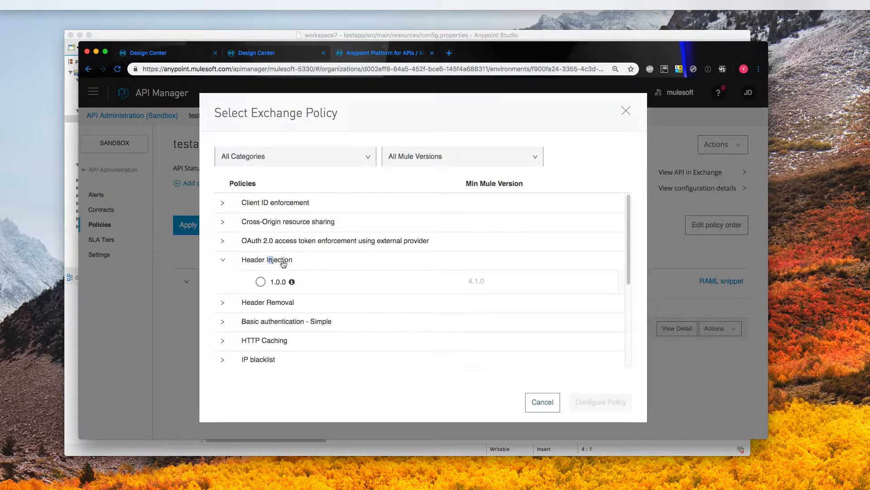
{"action": "left_click", "coordinate": [260, 282]}
{"action": "left_click", "coordinate": [596, 400]}
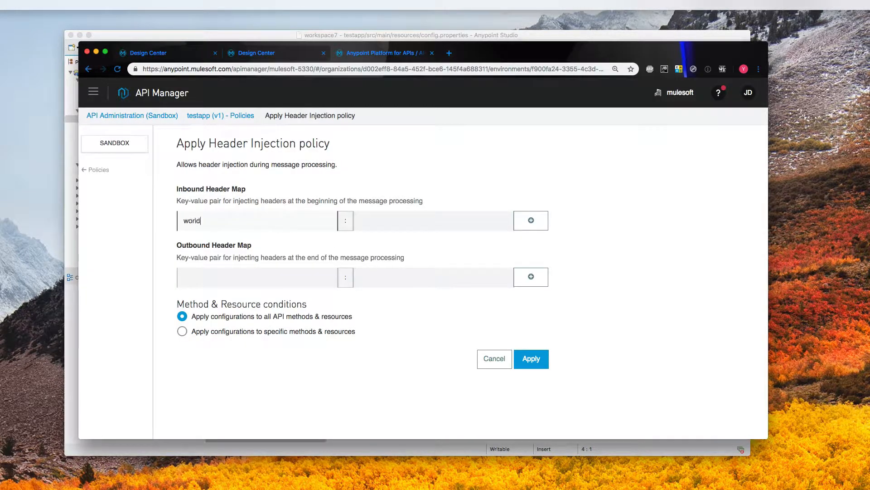
{"action": "key", "text": "Tab"}
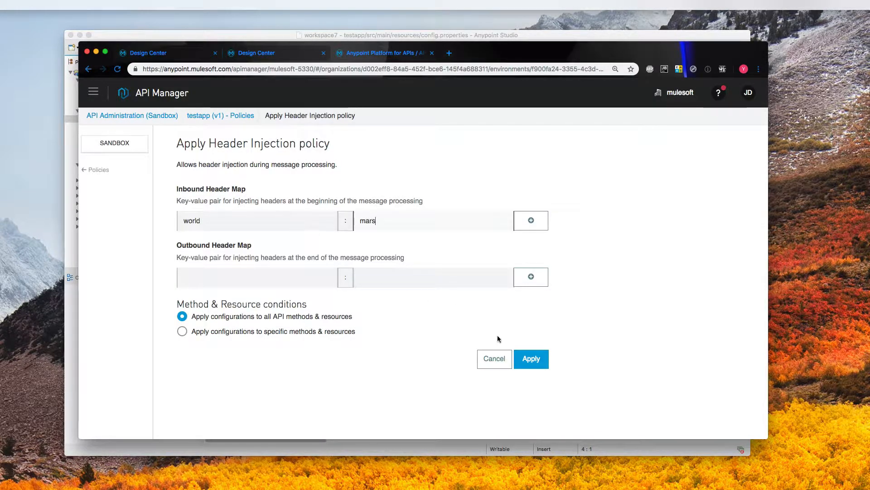
{"action": "left_click", "coordinate": [530, 359]}
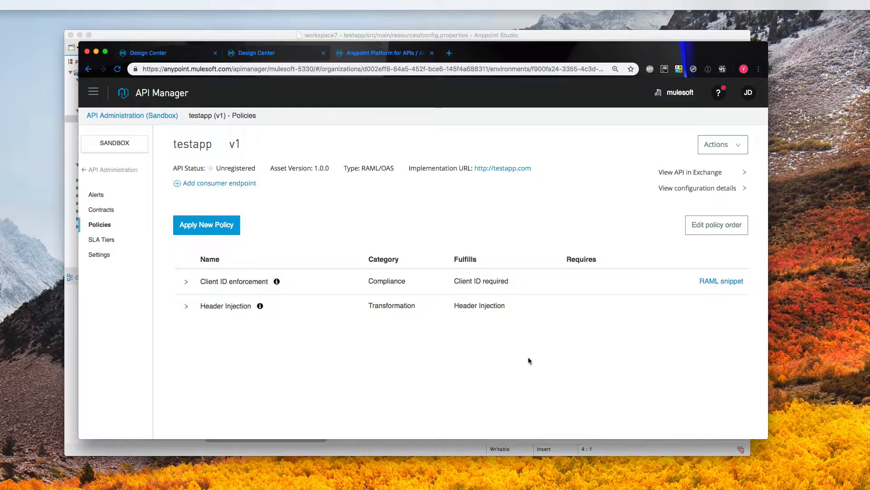
{"action": "left_click", "coordinate": [126, 150]}
{"action": "left_click", "coordinate": [307, 156]}
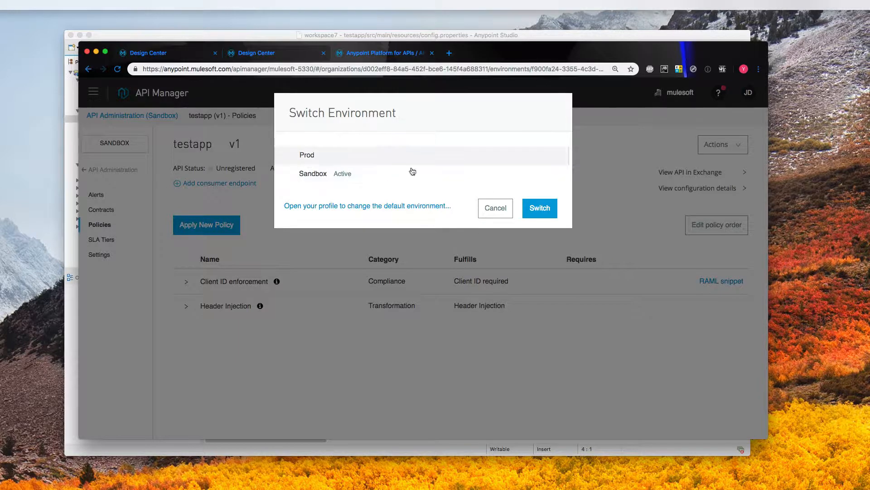
- Confirm the switch to Prod and open testapp v1's policies
{"action": "left_click", "coordinate": [533, 205]}
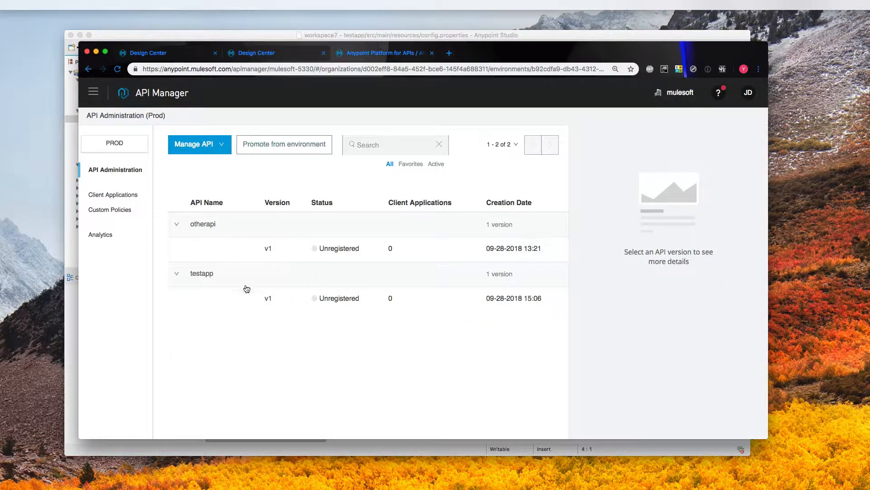
{"action": "left_click", "coordinate": [268, 299]}
{"action": "left_click", "coordinate": [102, 209]}
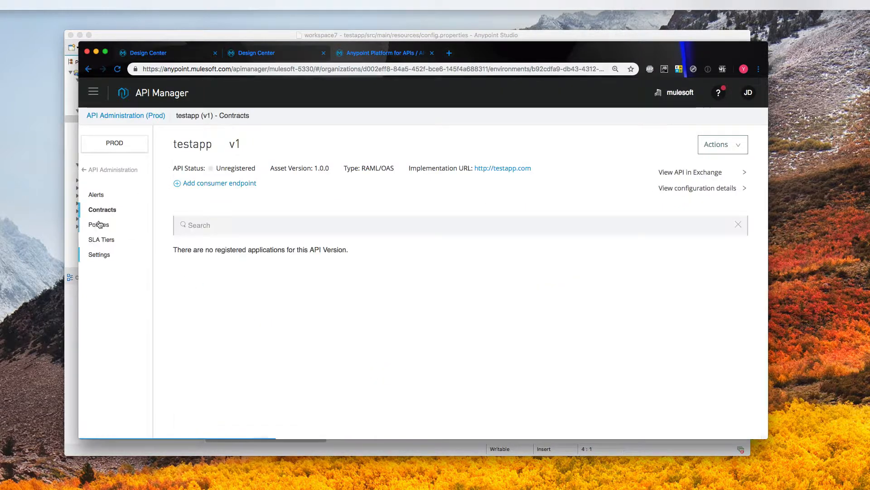
{"action": "left_click", "coordinate": [98, 224]}
- Add a Header Injection 1.0.0 policy injecting world: earth, then return to the API list
{"action": "left_click", "coordinate": [201, 224]}
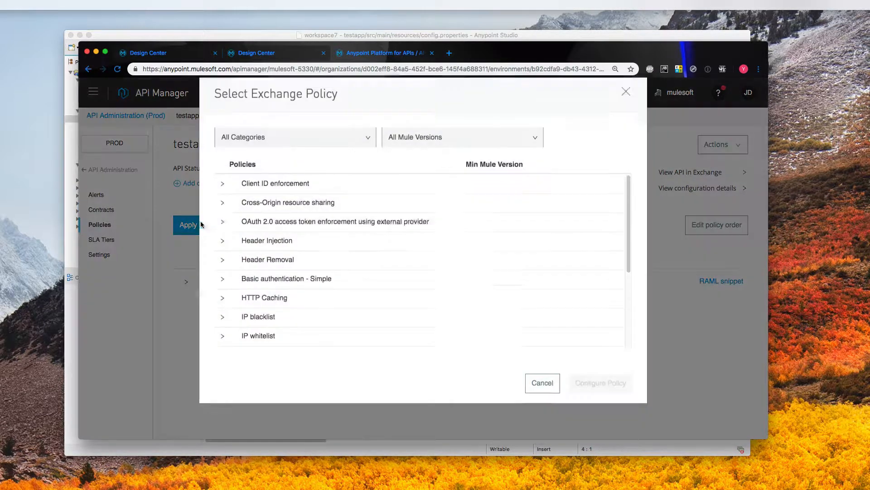
{"action": "left_click", "coordinate": [253, 259]}
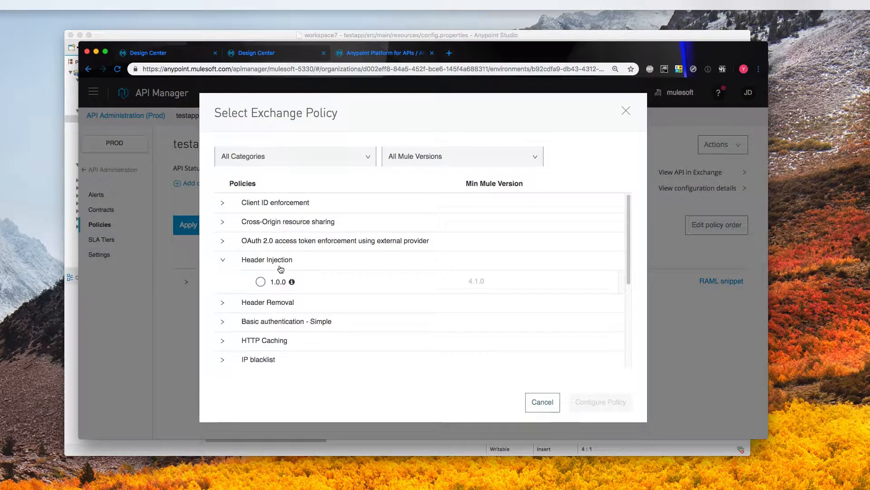
{"action": "left_click", "coordinate": [262, 282]}
{"action": "left_click", "coordinate": [600, 402]}
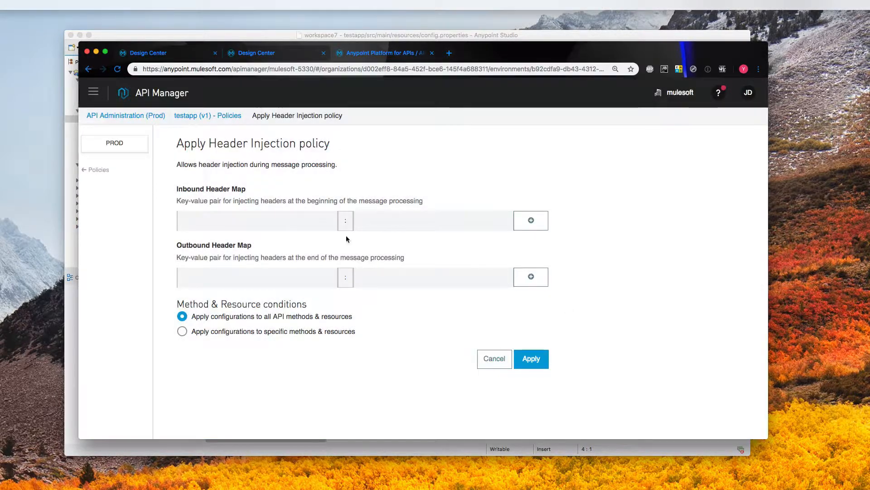
{"action": "left_click", "coordinate": [220, 221]}
{"action": "type", "text": "world"}
{"action": "key", "text": "Tab"}
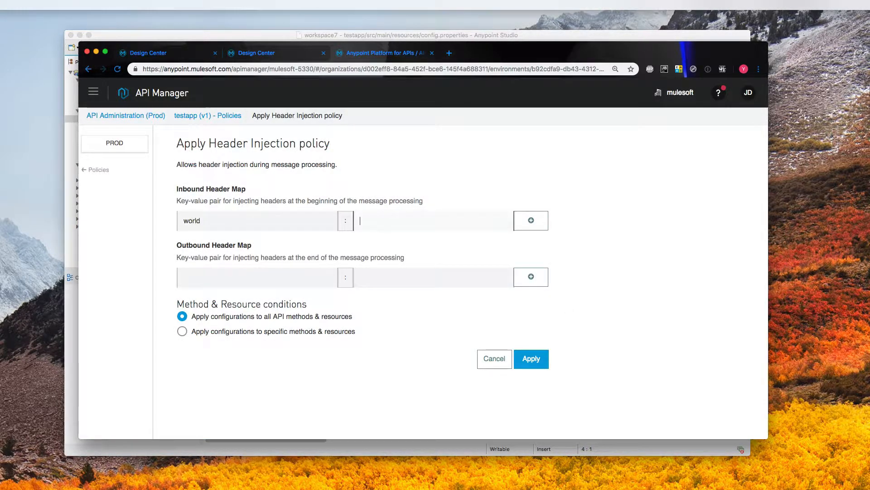
{"action": "type", "text": "earth"}
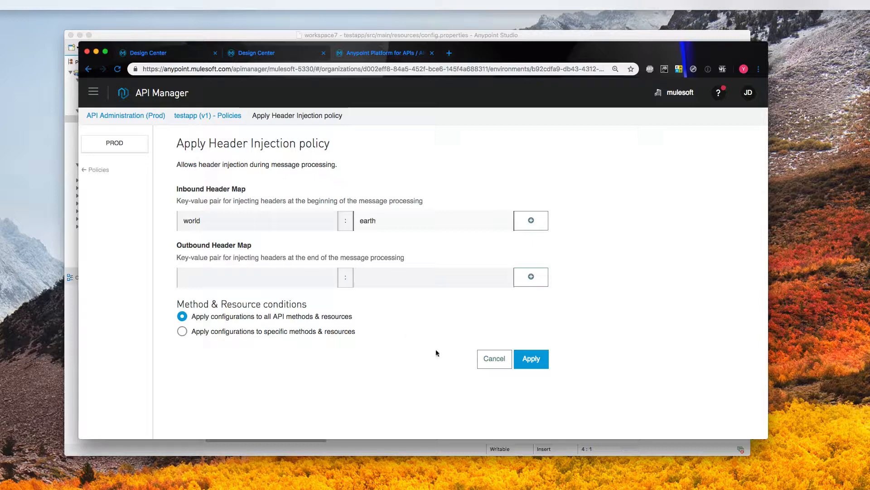
{"action": "left_click", "coordinate": [531, 359]}
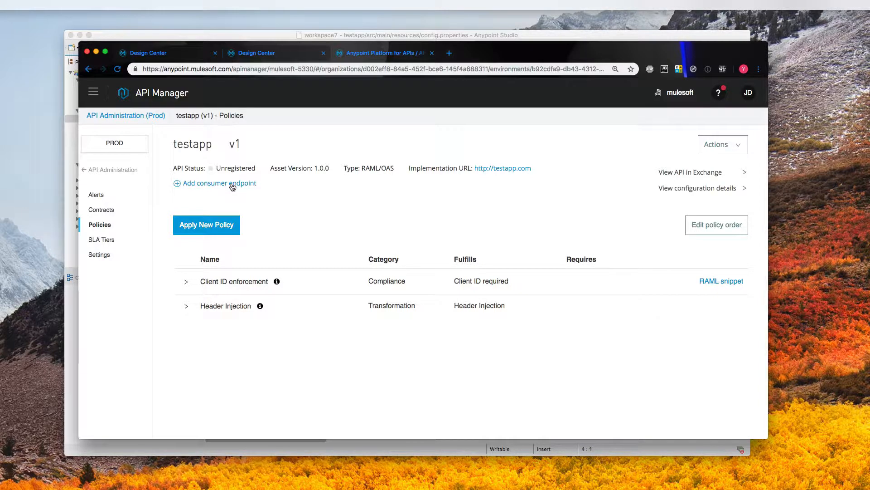
{"action": "left_click", "coordinate": [134, 170]}
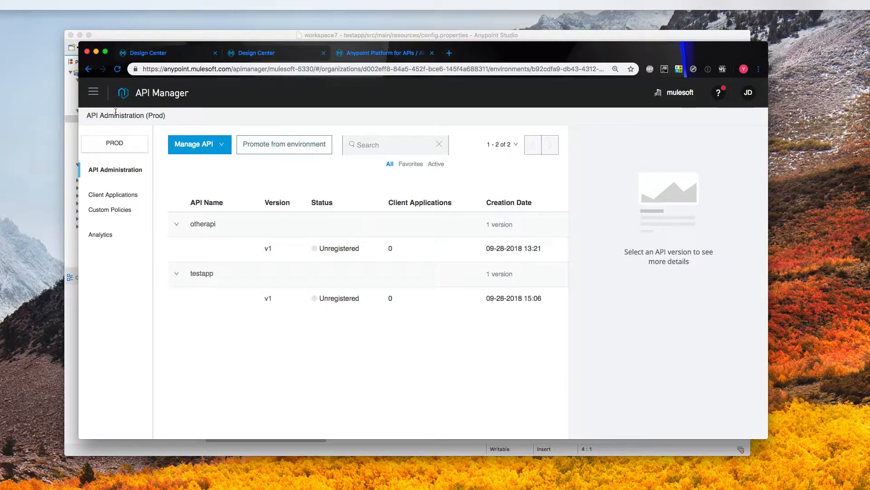
- Request access to otherapi in Exchange, creating a new application named testapp-prod
{"action": "left_click", "coordinate": [94, 91]}
{"action": "left_click", "coordinate": [140, 156]}
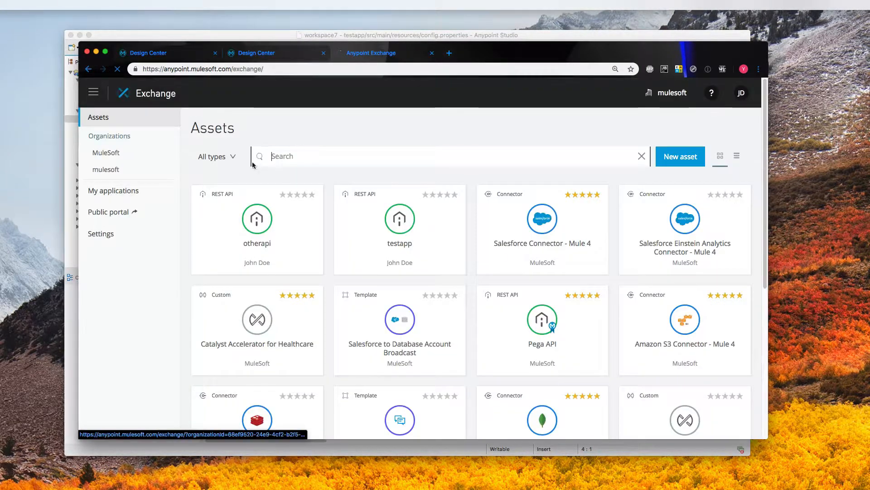
{"action": "left_click", "coordinate": [272, 222]}
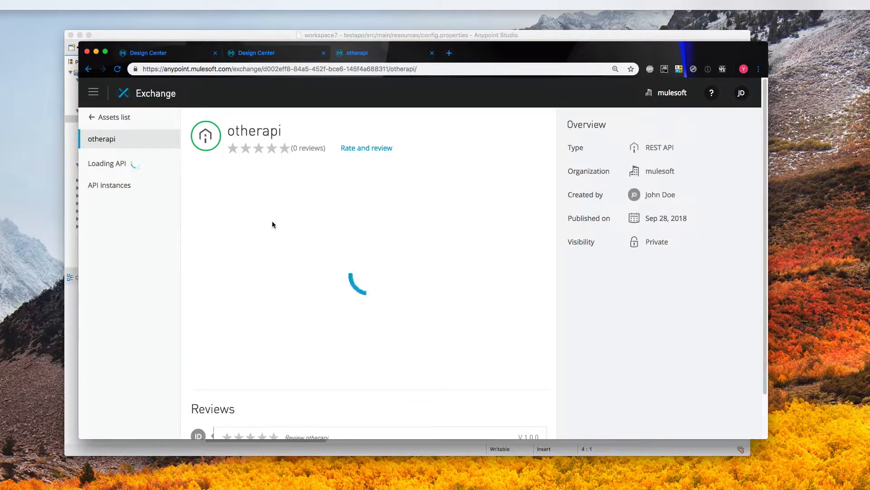
{"action": "left_click", "coordinate": [739, 123]}
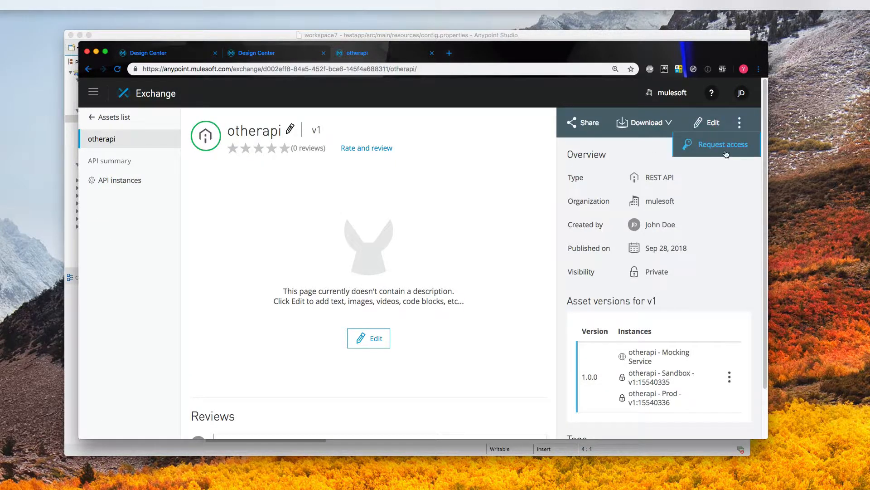
{"action": "left_click", "coordinate": [725, 146]}
{"action": "left_click", "coordinate": [511, 220]}
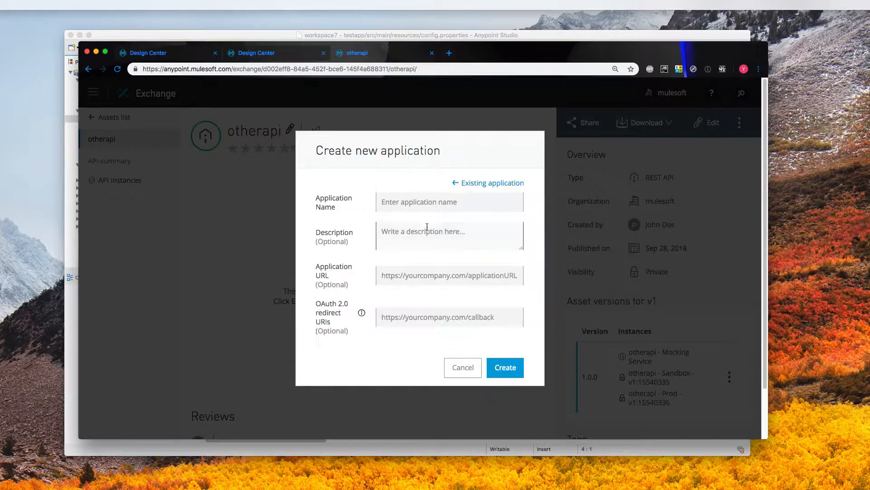
{"action": "type", "text": "testapp-prod"}
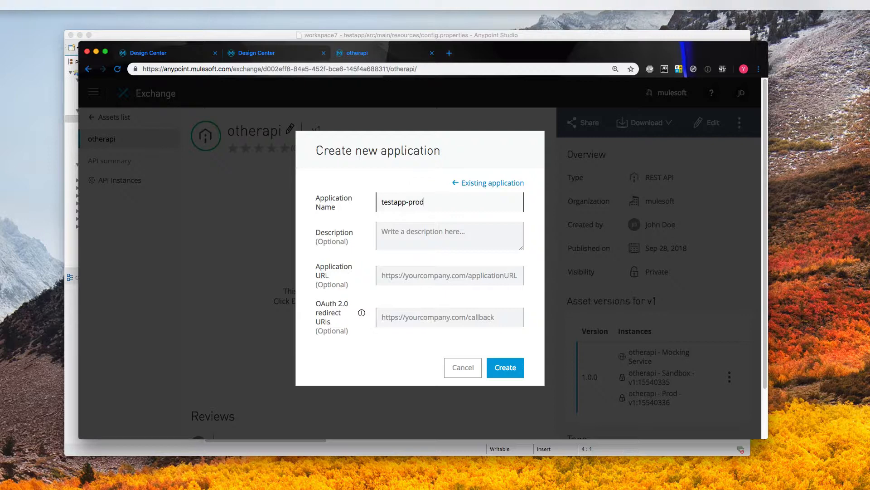
{"action": "left_click", "coordinate": [501, 368]}
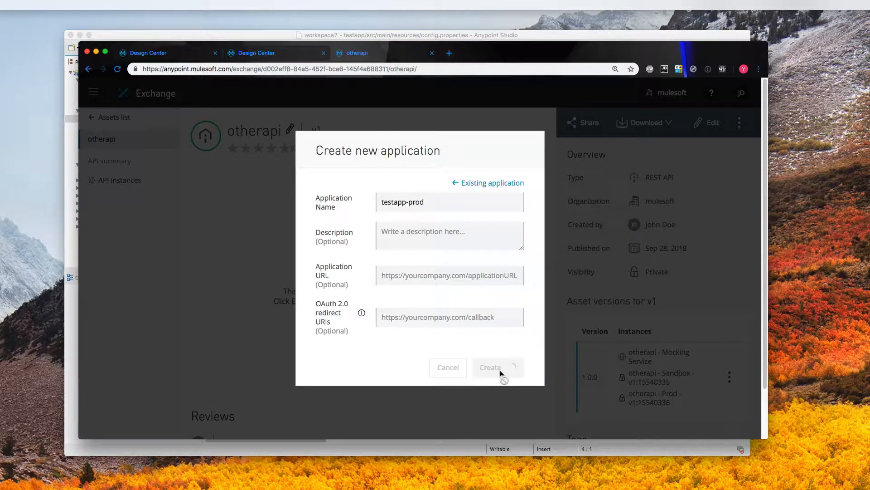
{"action": "left_click", "coordinate": [449, 265]}
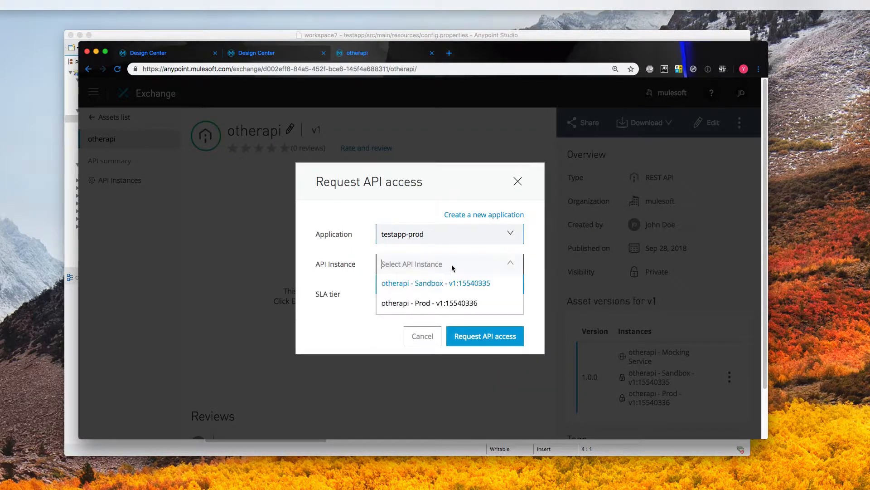
- Request otherapi Prod v1:15540336 access for testapp-prod on the Standard SLA tier
{"action": "left_click", "coordinate": [443, 302]}
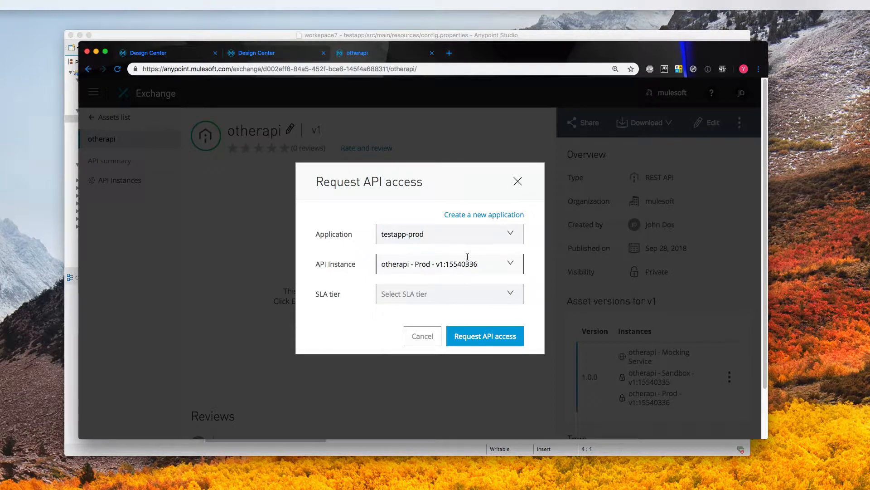
{"action": "left_click", "coordinate": [511, 294]}
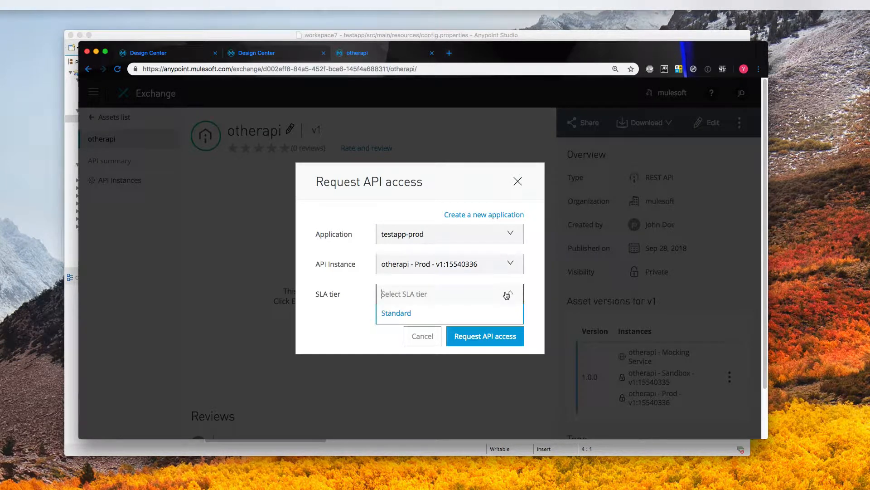
{"action": "left_click", "coordinate": [397, 316]}
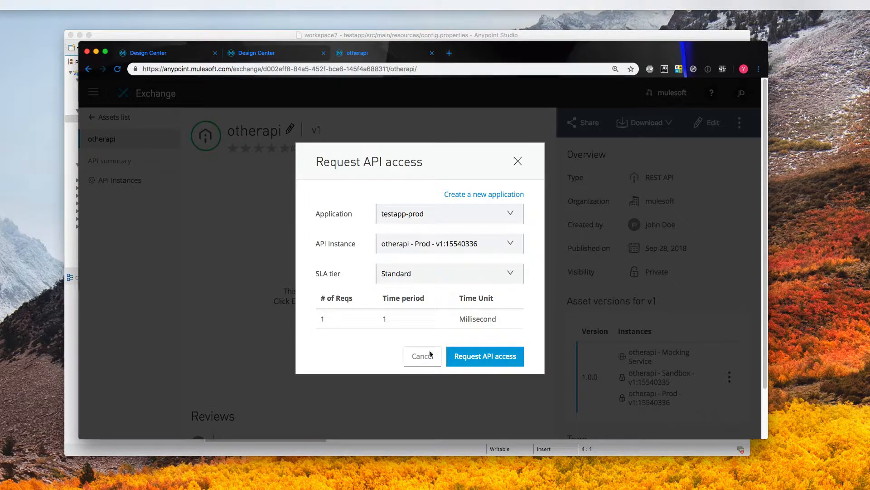
{"action": "left_click", "coordinate": [493, 363]}
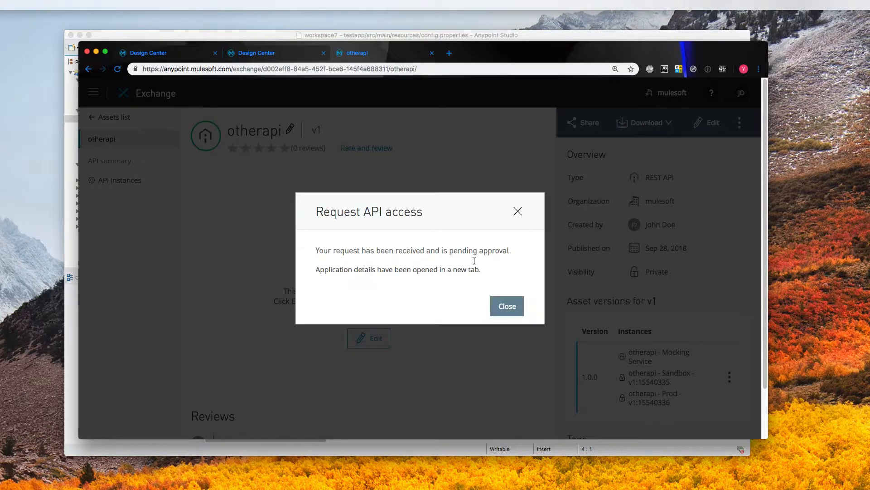
{"action": "left_click", "coordinate": [506, 307]}
{"action": "left_click", "coordinate": [93, 93]}
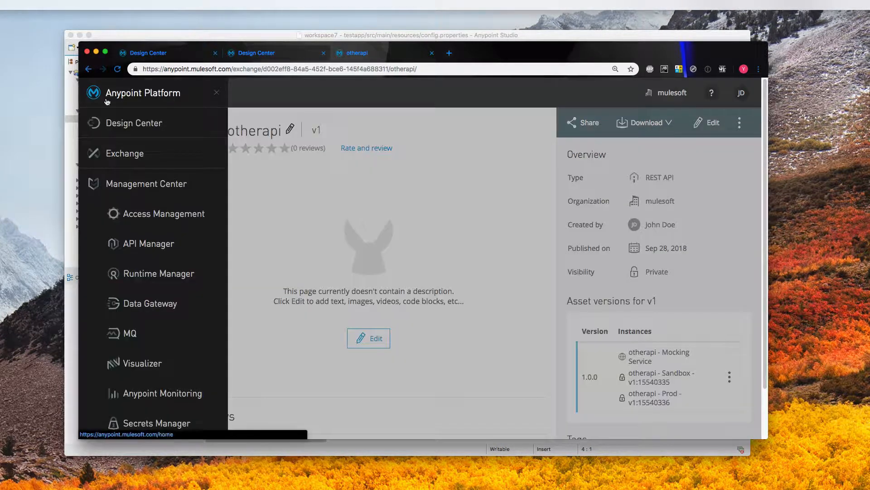
- In API Manager, approve testapp-prod's Standard contract on otherapi v1
{"action": "left_click", "coordinate": [152, 244]}
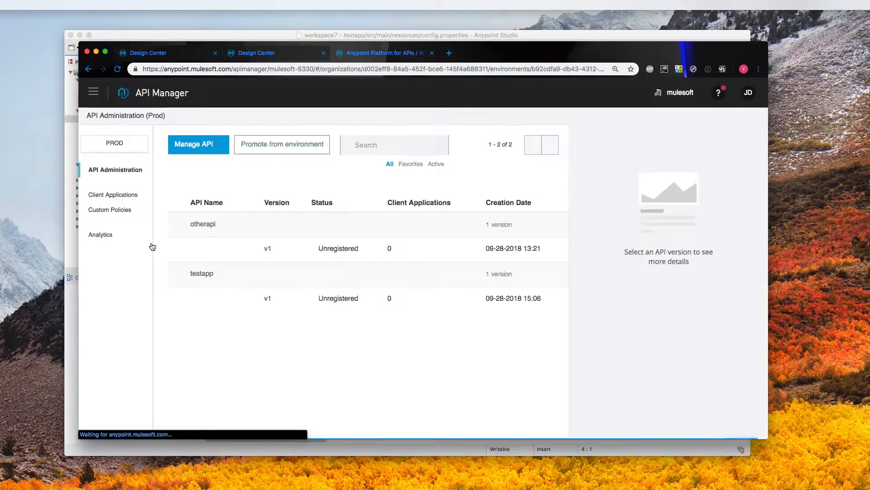
{"action": "left_click", "coordinate": [266, 251]}
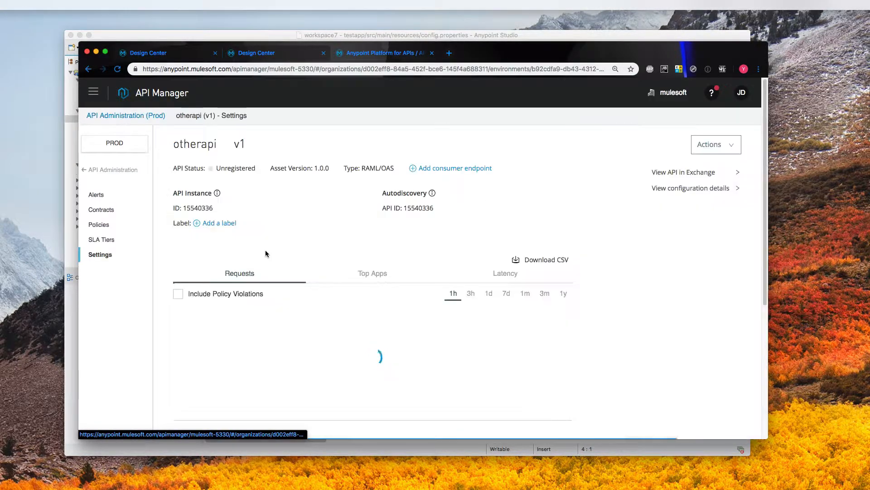
{"action": "left_click", "coordinate": [111, 211]}
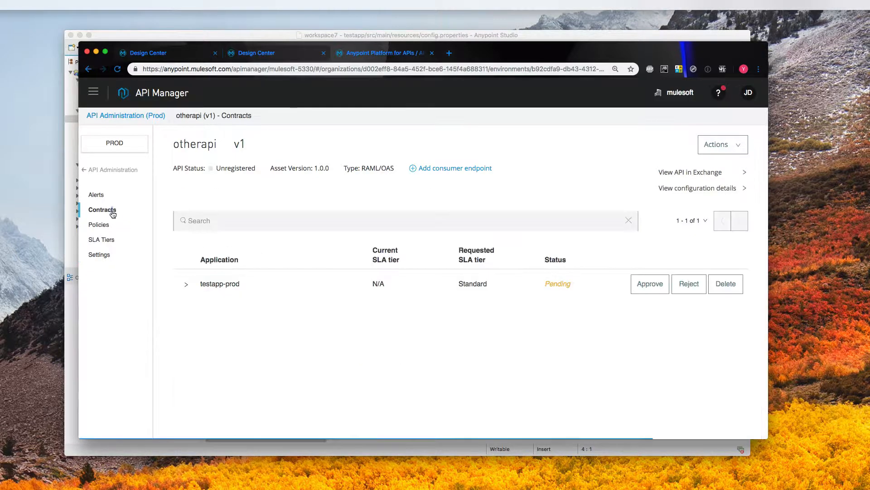
{"action": "left_click", "coordinate": [187, 284]}
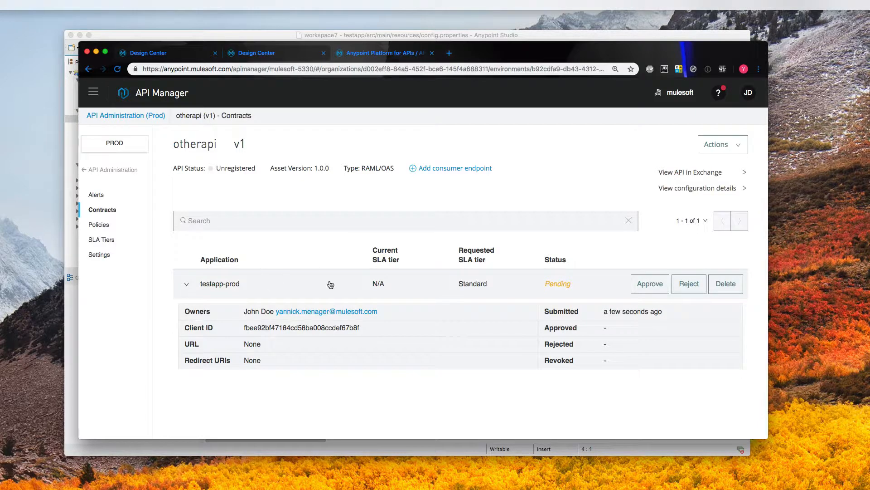
{"action": "left_click", "coordinate": [644, 285]}
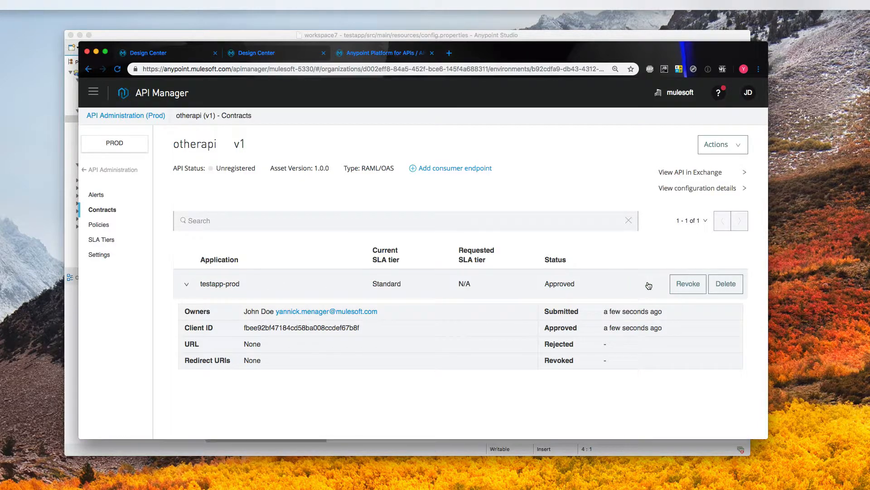
{"action": "left_click", "coordinate": [100, 226]}
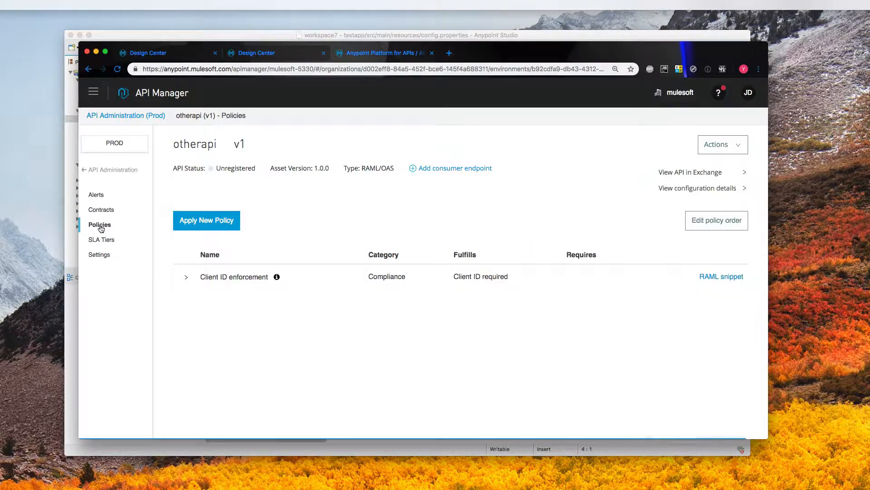
{"action": "left_click", "coordinate": [86, 170]}
- Open testapp-prod in Client Applications and select its client ID and secret
{"action": "left_click", "coordinate": [108, 194]}
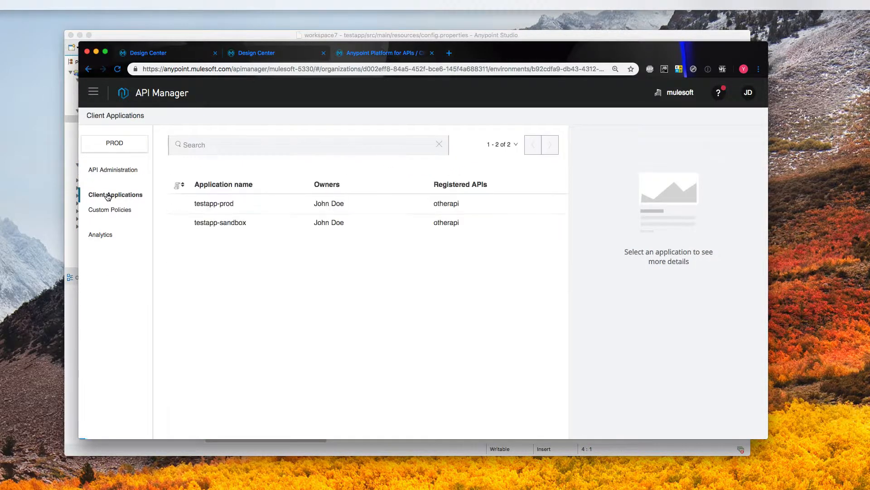
{"action": "left_click", "coordinate": [214, 205]}
{"action": "double_click", "coordinate": [612, 200]}
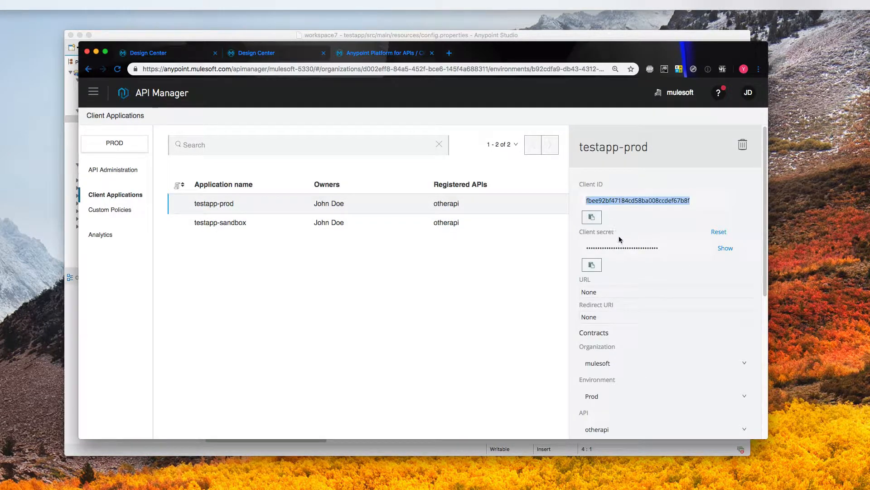
{"action": "double_click", "coordinate": [618, 250]}
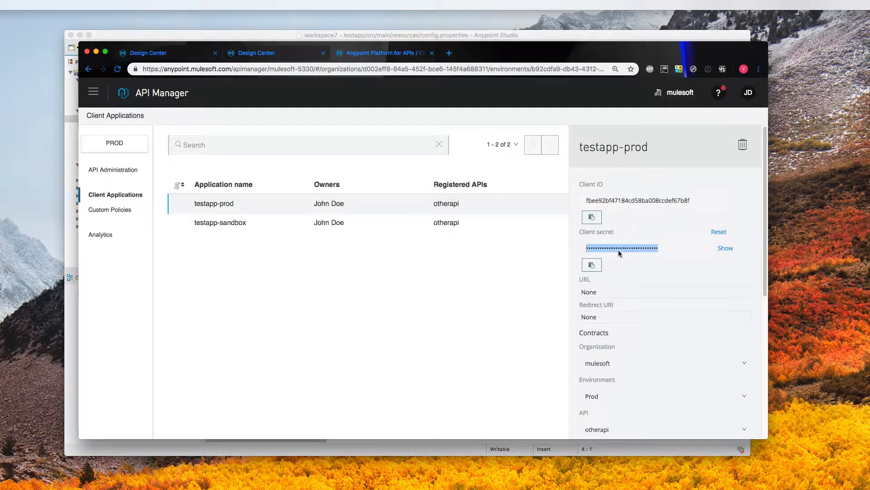
{"action": "left_click", "coordinate": [482, 38]}
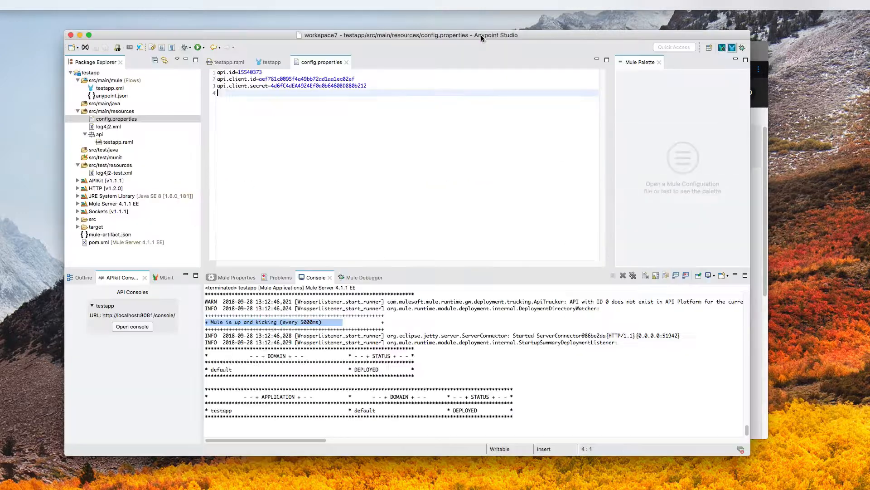
- Launch Deploy to CloudHub for the testapp project from its Anypoint Platform menu
{"action": "right_click", "coordinate": [96, 73]}
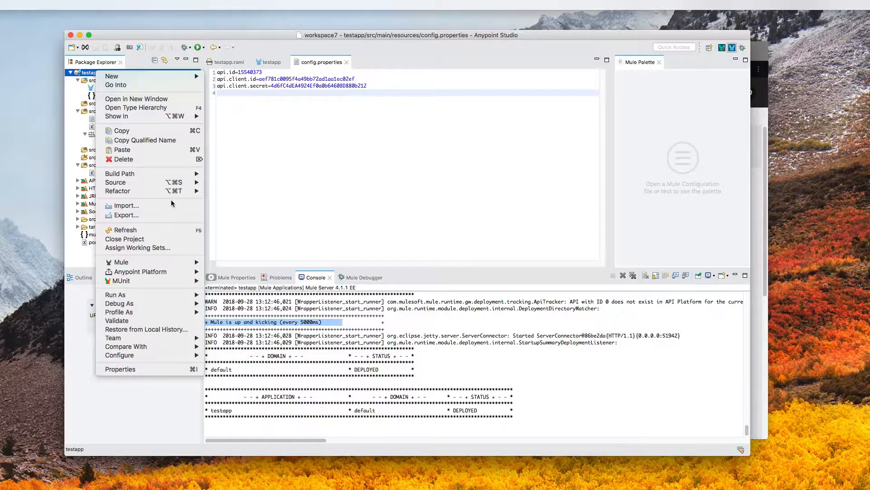
{"action": "mouse_move", "coordinate": [154, 260]}
{"action": "left_click", "coordinate": [304, 155]}
{"action": "key", "text": "super+a"}
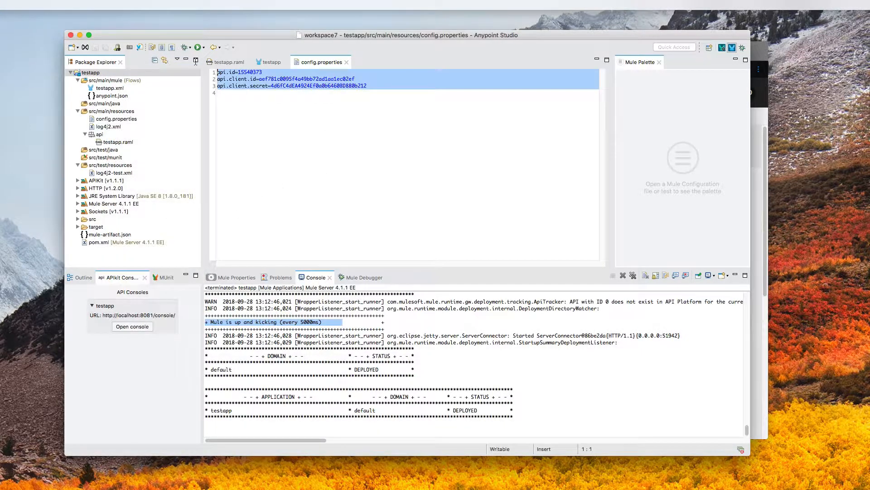
{"action": "right_click", "coordinate": [95, 76]}
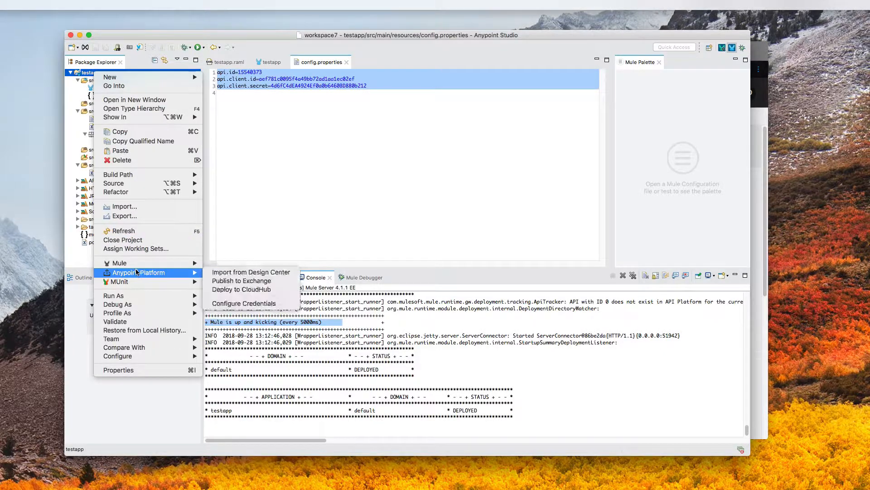
{"action": "mouse_move", "coordinate": [138, 267]}
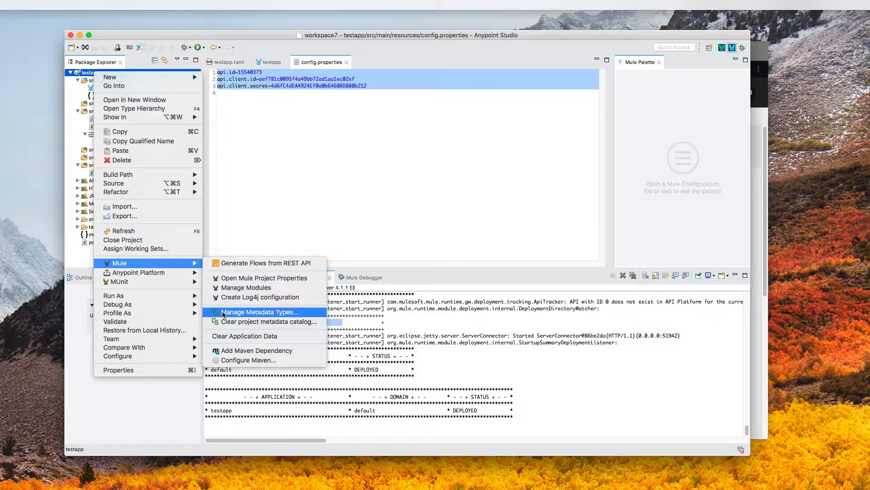
{"action": "mouse_move", "coordinate": [191, 273]}
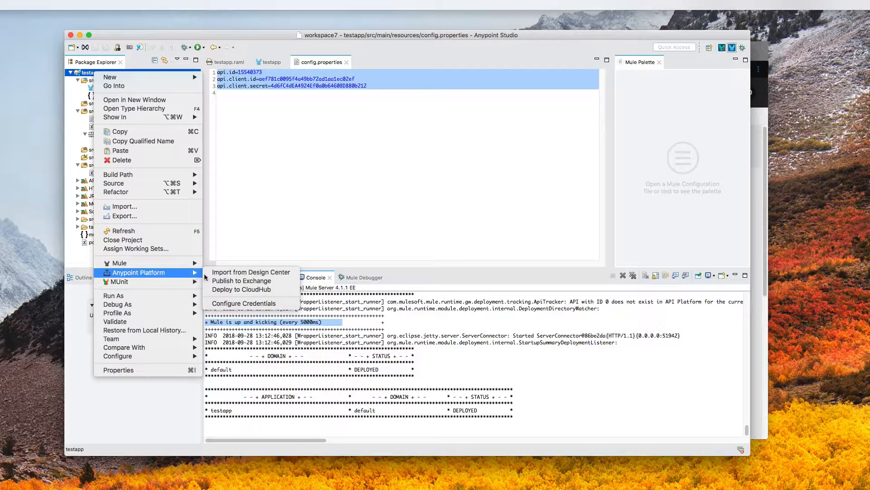
{"action": "left_click", "coordinate": [237, 290]}
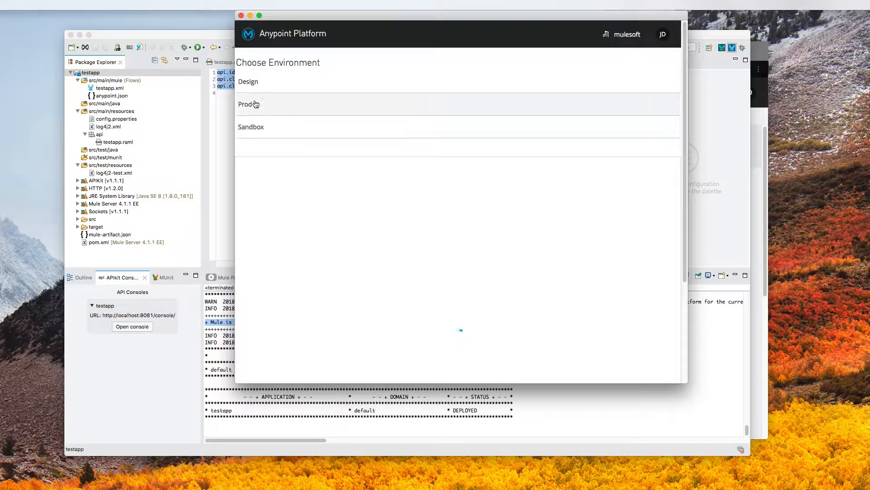
- Pick the Prod environment and add an api.id line to the testapp-prod deployment properties
{"action": "left_click", "coordinate": [263, 104]}
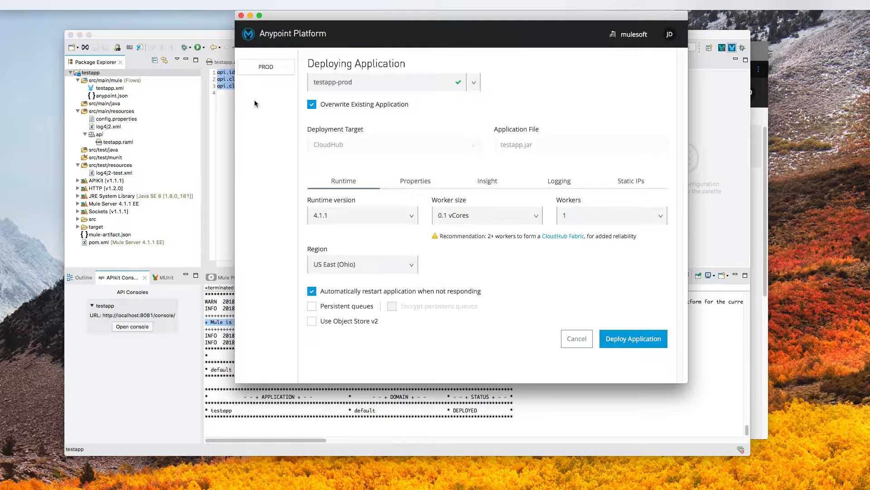
{"action": "left_click", "coordinate": [396, 187]}
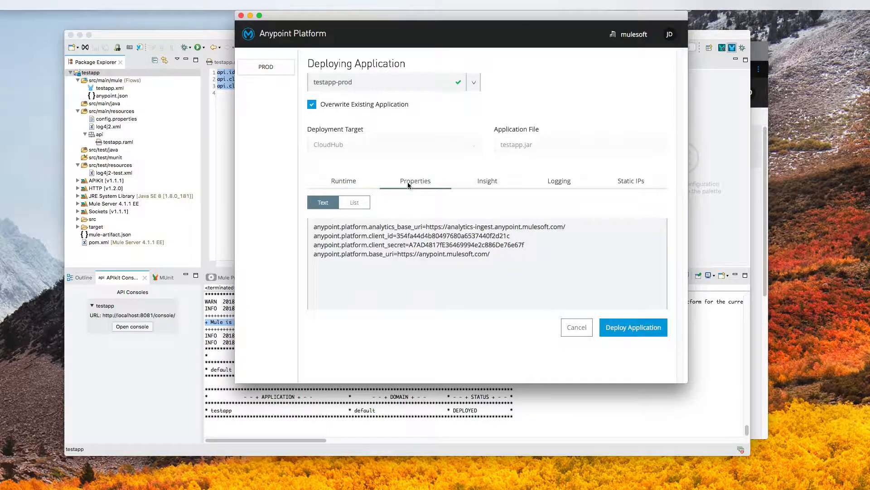
{"action": "left_click", "coordinate": [380, 282]}
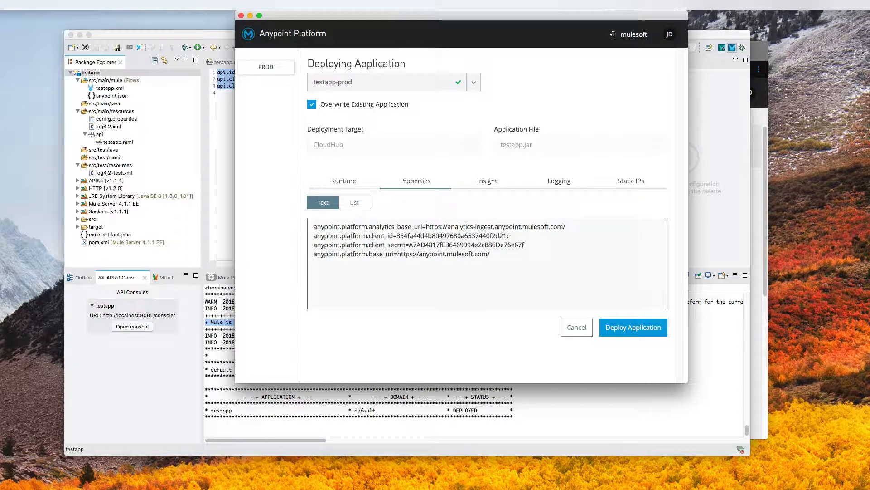
{"action": "key", "text": "super+Tab"}
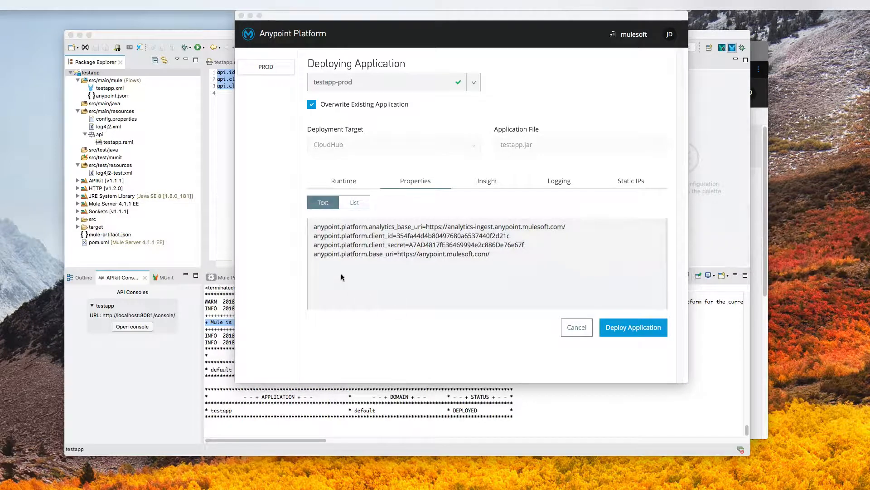
{"action": "left_click", "coordinate": [342, 275]}
{"action": "type", "text": "api.id="}
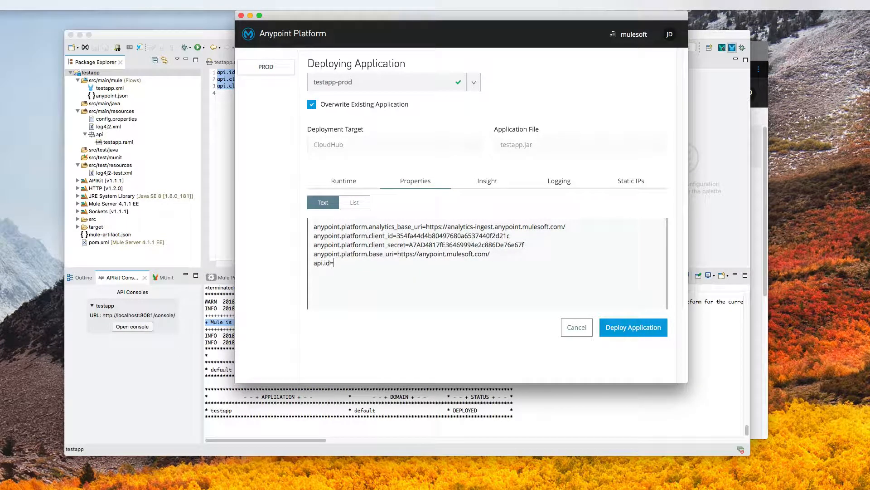
{"action": "key", "text": "super+Tab"}
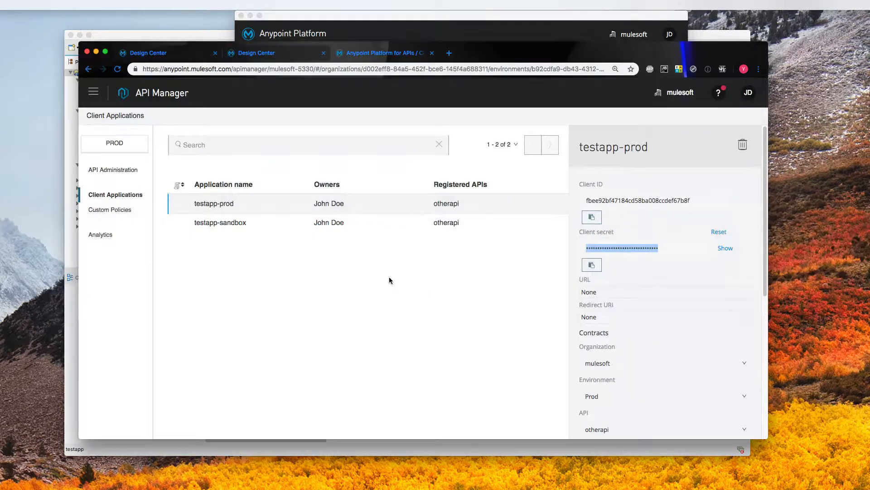
- Copy testapp v1's Autodiscovery API ID 15540378 into the properties as api.id=15540378
{"action": "left_click", "coordinate": [85, 90]}
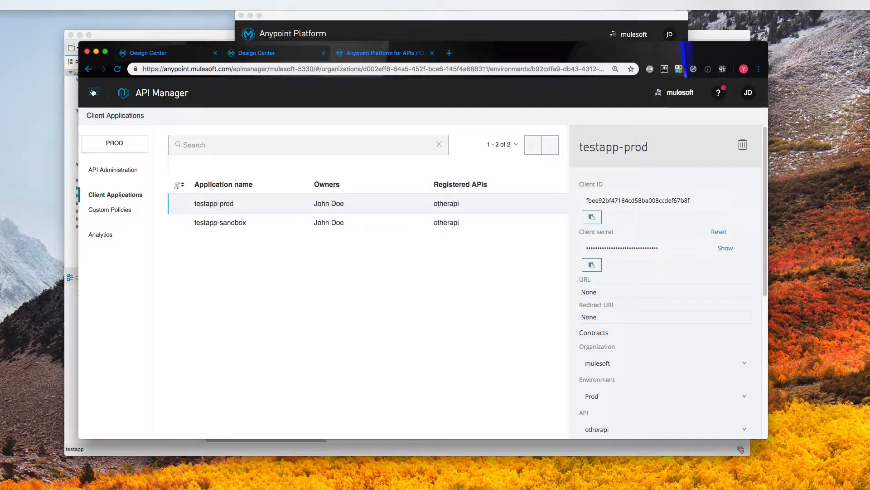
{"action": "left_click", "coordinate": [136, 243]}
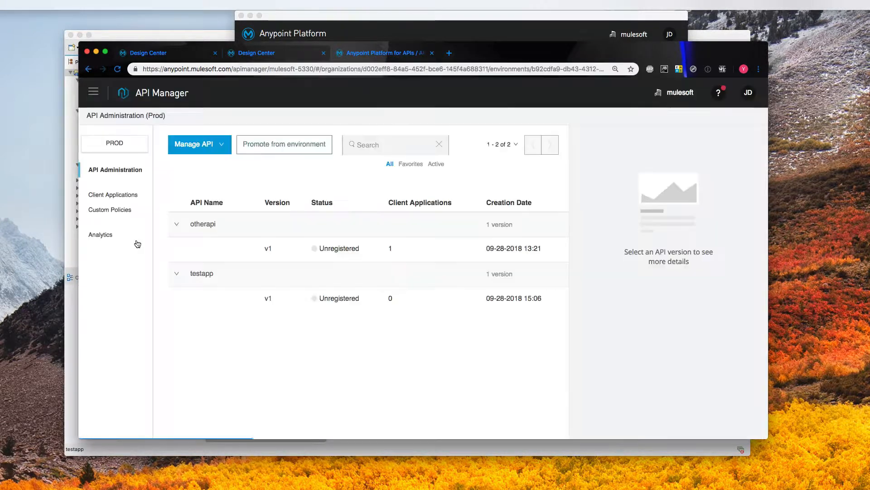
{"action": "left_click", "coordinate": [269, 298]}
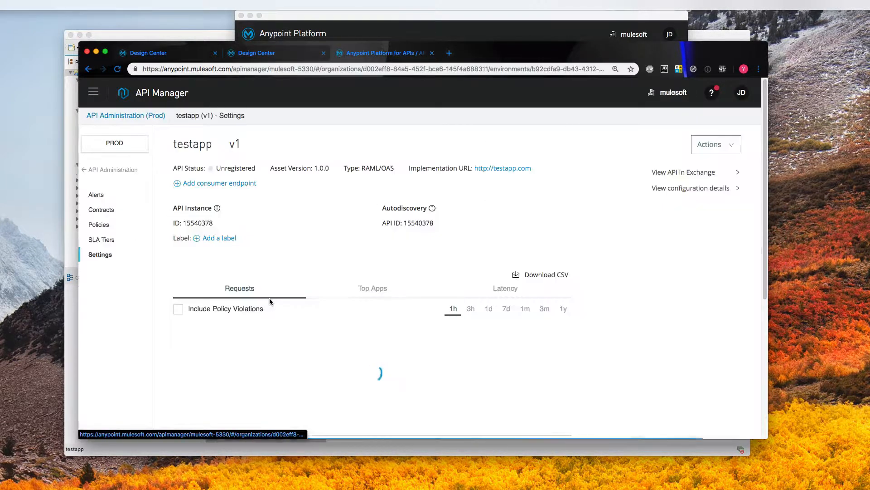
{"action": "double_click", "coordinate": [415, 223]}
{"action": "key", "text": "super+c"}
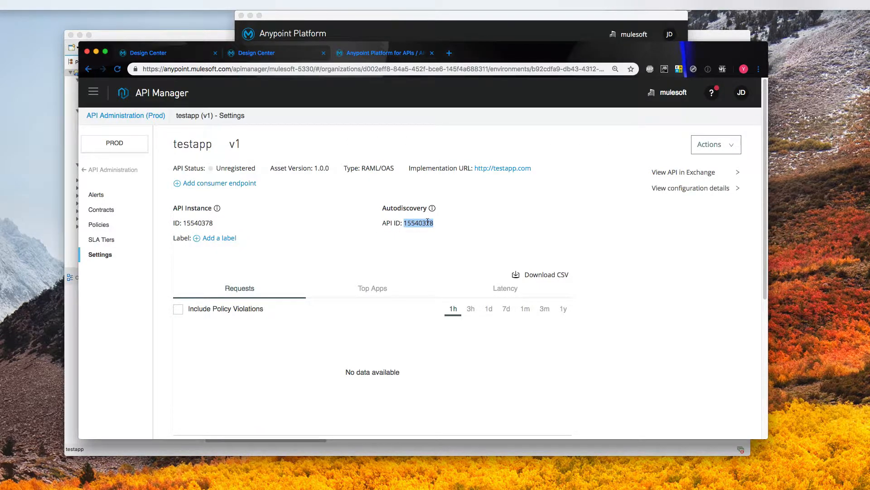
{"action": "left_click", "coordinate": [448, 19]}
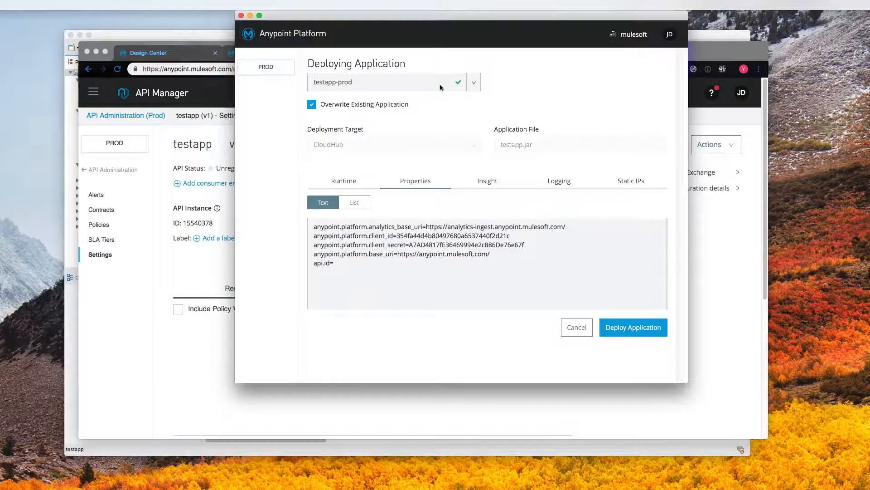
{"action": "left_click", "coordinate": [371, 280]}
{"action": "key", "text": "super+v"}
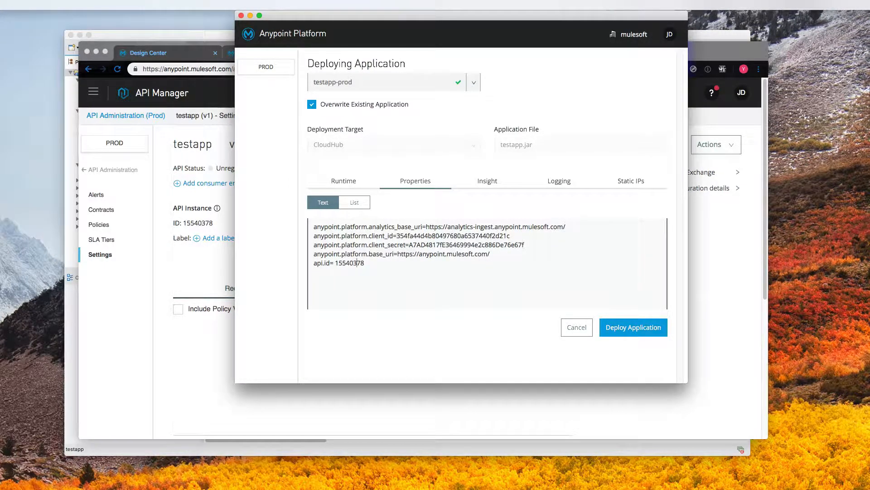
{"action": "left_click", "coordinate": [336, 263]}
{"action": "key", "text": "BackSpace"}
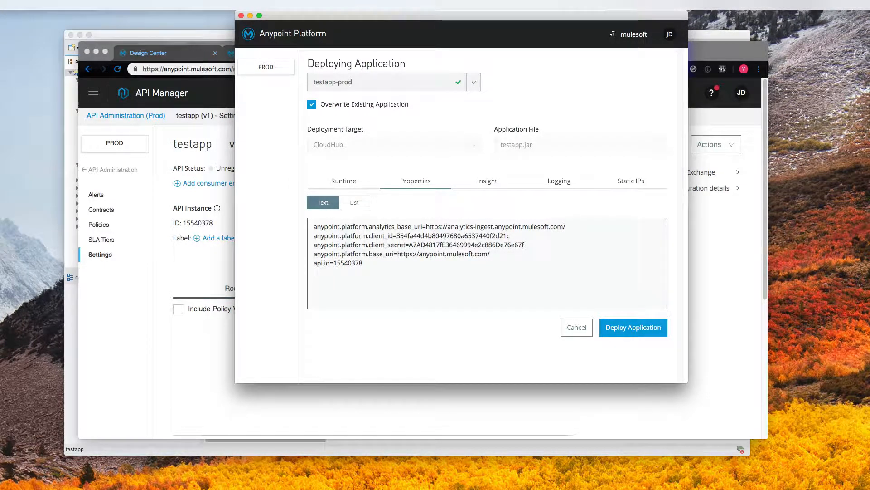
- Add an api.client.id line holding the testapp-prod client application's Client ID
{"action": "type", "text": "api.c"}
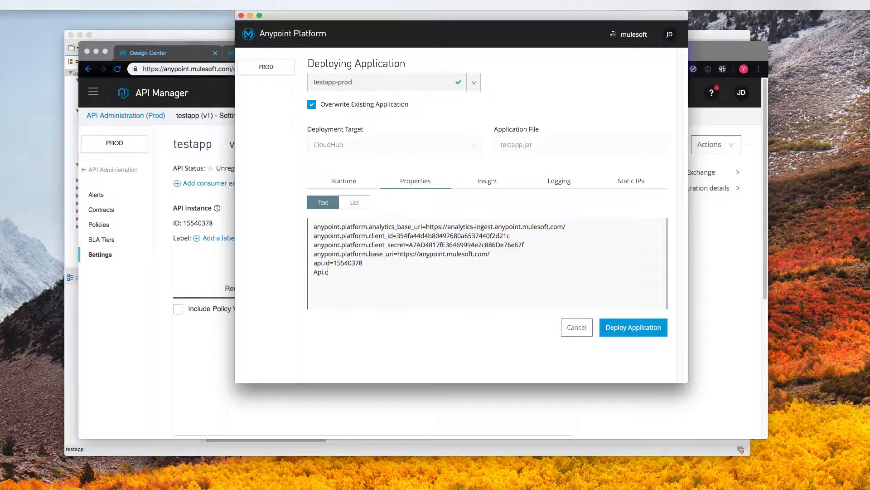
{"action": "left_click", "coordinate": [318, 272]}
{"action": "key", "text": "BackSpace"}
{"action": "type", "text": "api.client.id="}
{"action": "left_click", "coordinate": [224, 272]}
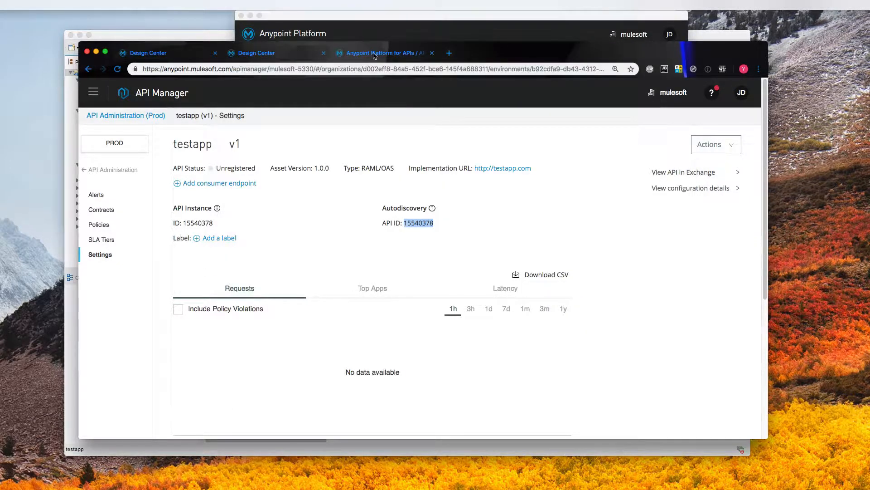
{"action": "left_click", "coordinate": [93, 92]}
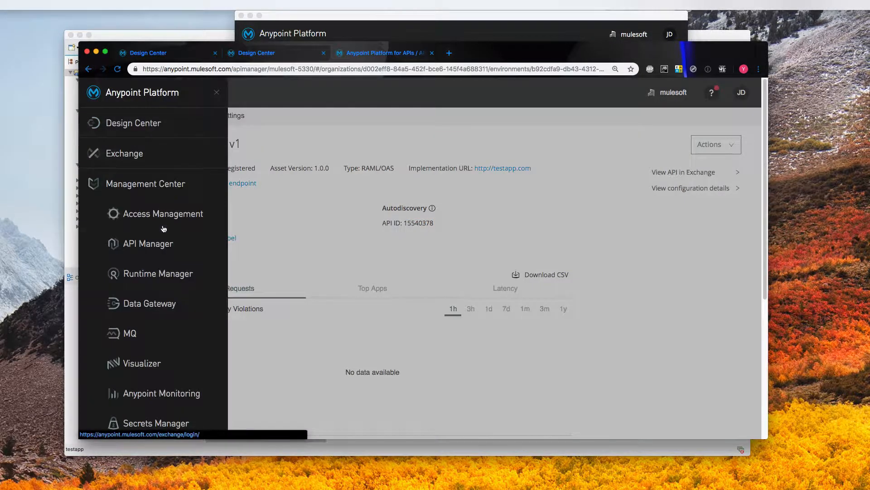
{"action": "left_click", "coordinate": [163, 247]}
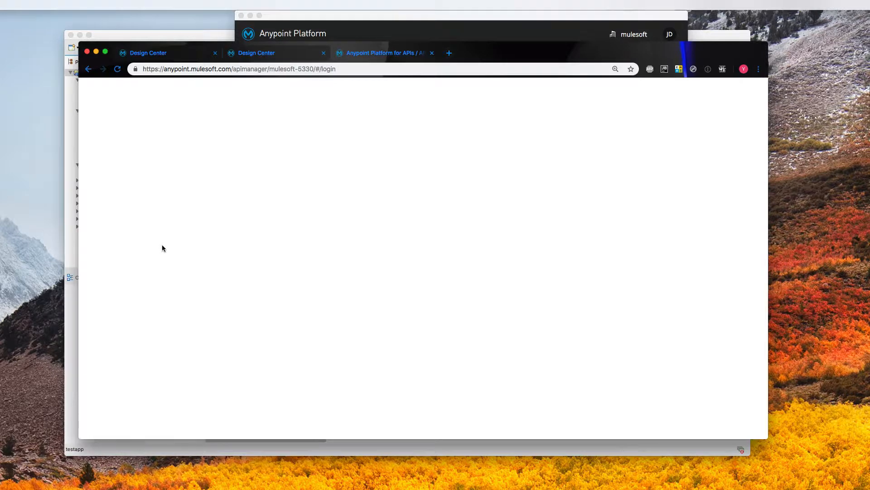
{"action": "left_click", "coordinate": [127, 202]}
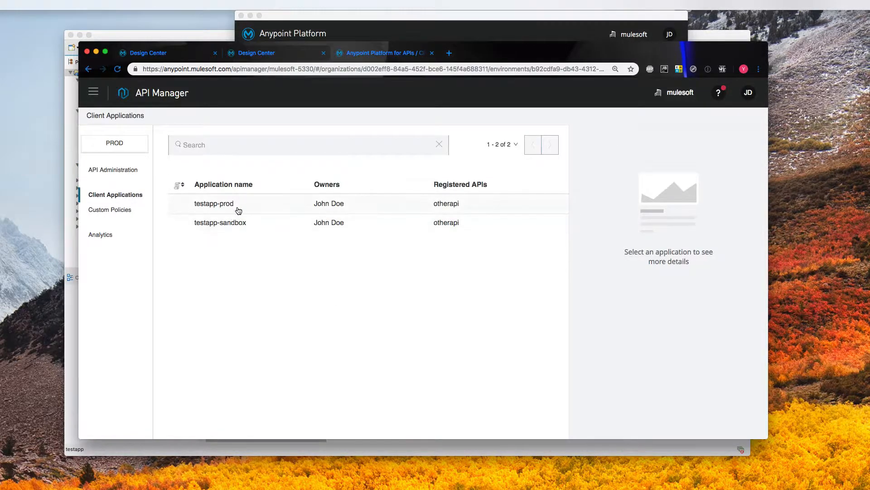
{"action": "left_click", "coordinate": [252, 210]}
{"action": "left_click", "coordinate": [591, 216]}
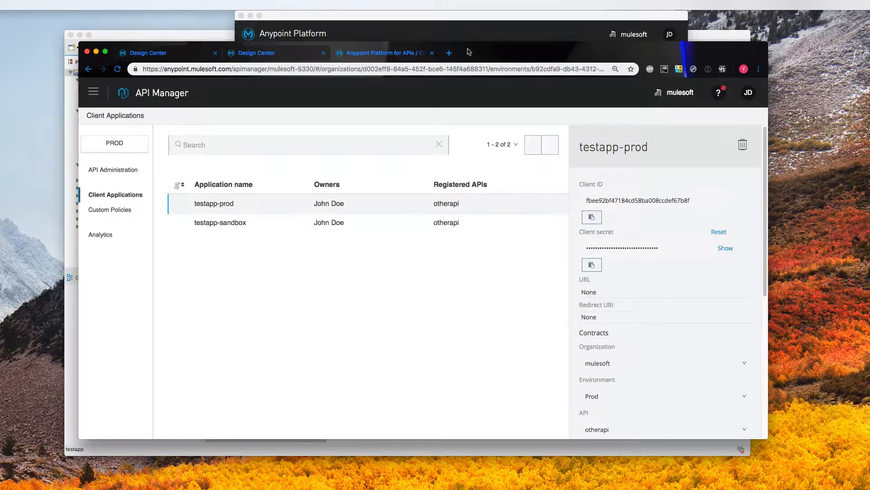
{"action": "left_click", "coordinate": [442, 39]}
{"action": "left_click", "coordinate": [378, 284]}
{"action": "key", "text": "super+v"}
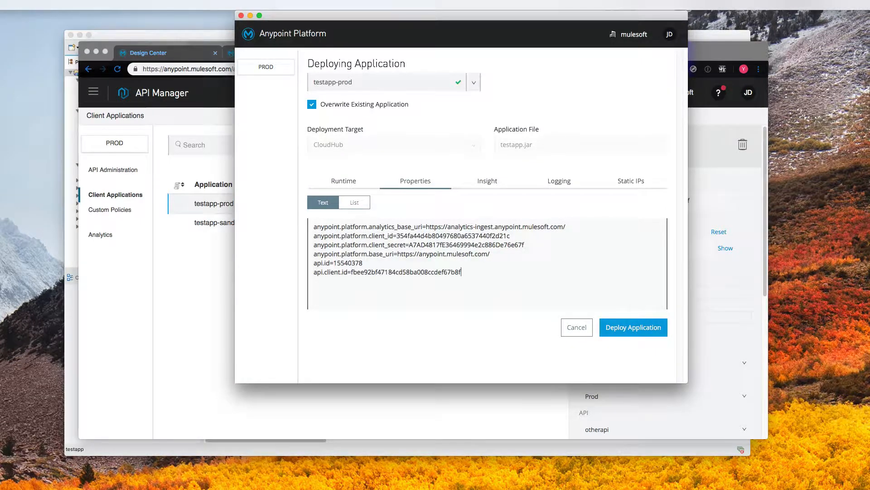
- Add an api.client.secret line holding the testapp-prod client secret
{"action": "type", "text": "api.client.secret="}
{"action": "left_click", "coordinate": [733, 178]}
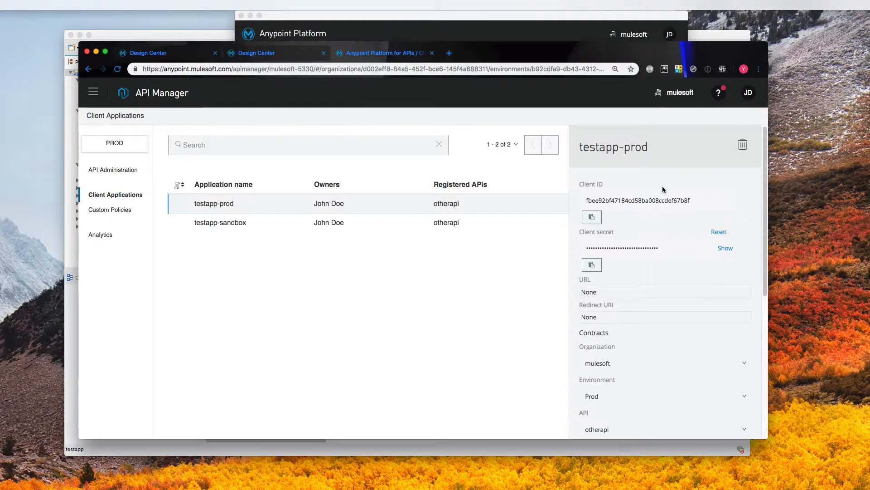
{"action": "left_click", "coordinate": [592, 264]}
{"action": "left_click", "coordinate": [509, 35]}
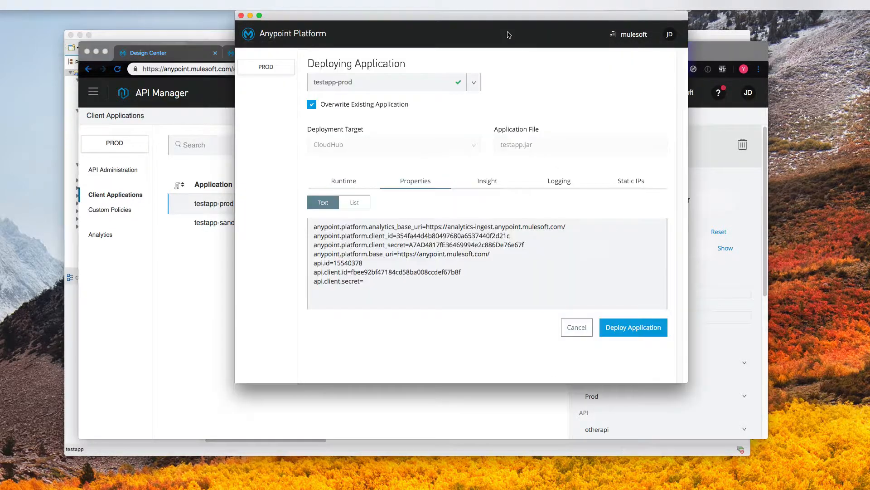
{"action": "left_click", "coordinate": [379, 286]}
{"action": "key", "text": "super+v"}
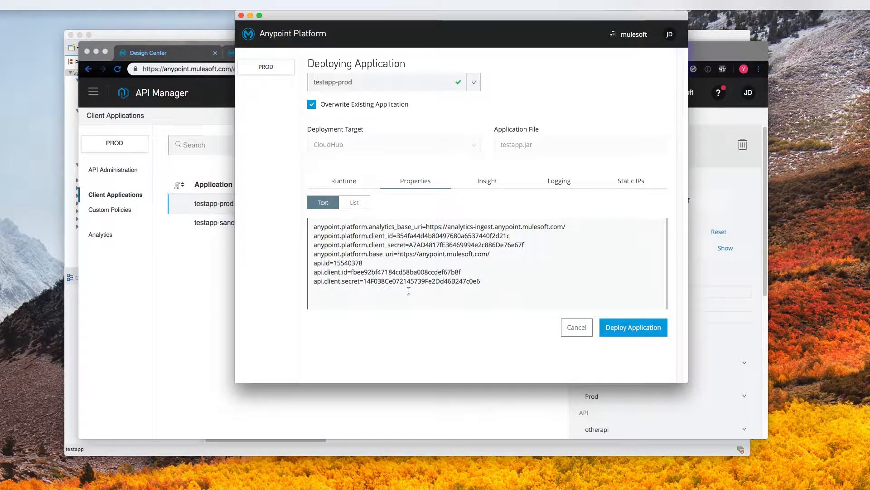
- Deploy testapp-prod to CloudHub, then close the deployment progress window
{"action": "left_click", "coordinate": [610, 328]}
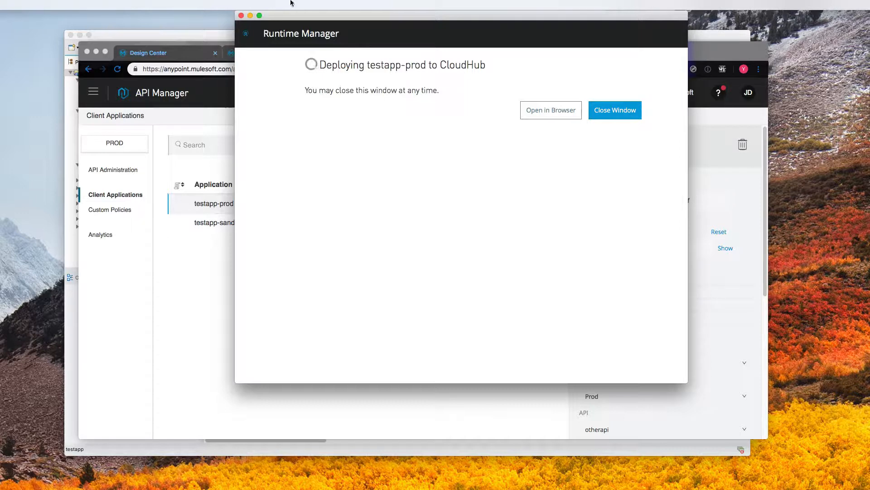
{"action": "left_click", "coordinate": [599, 119]}
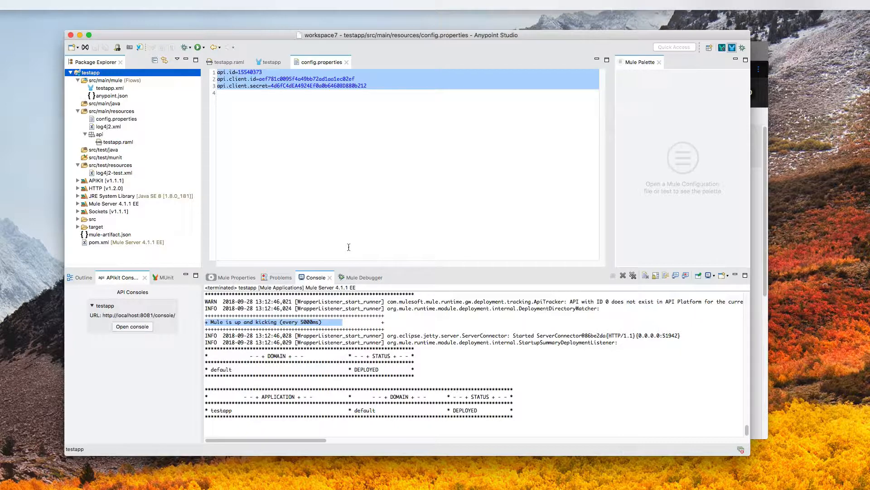
- Bring API Manager's Client Applications page with testapp-prod's details back in front
{"action": "left_click", "coordinate": [755, 217]}
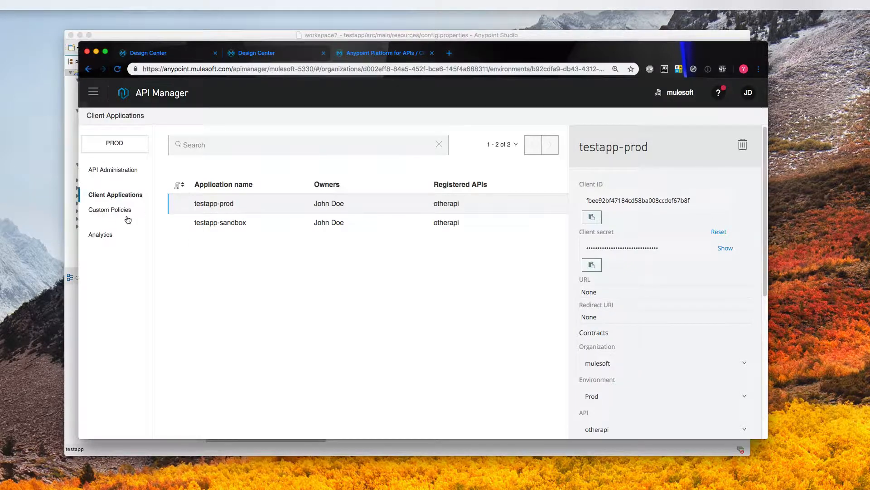